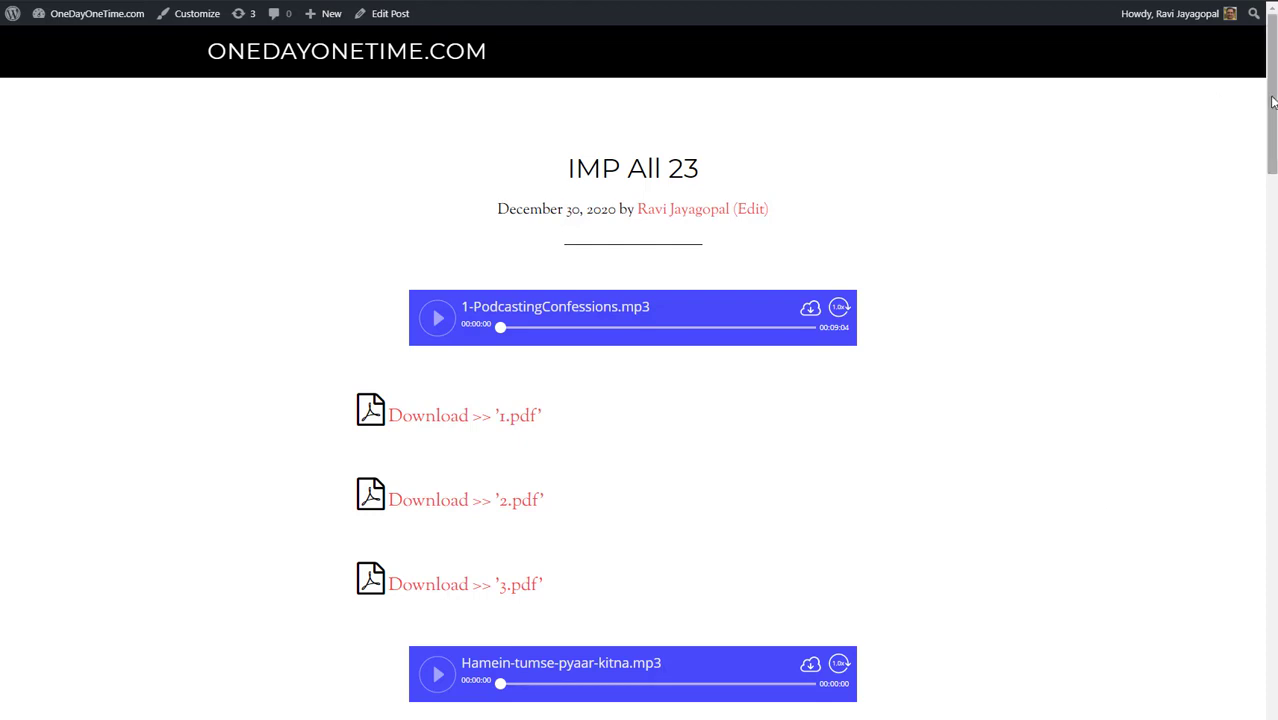
Look through the IMP All 23 post's embedded audio players, PDF downloads and videos from beginning to end
left_click_drag(554, 170, 730, 171)
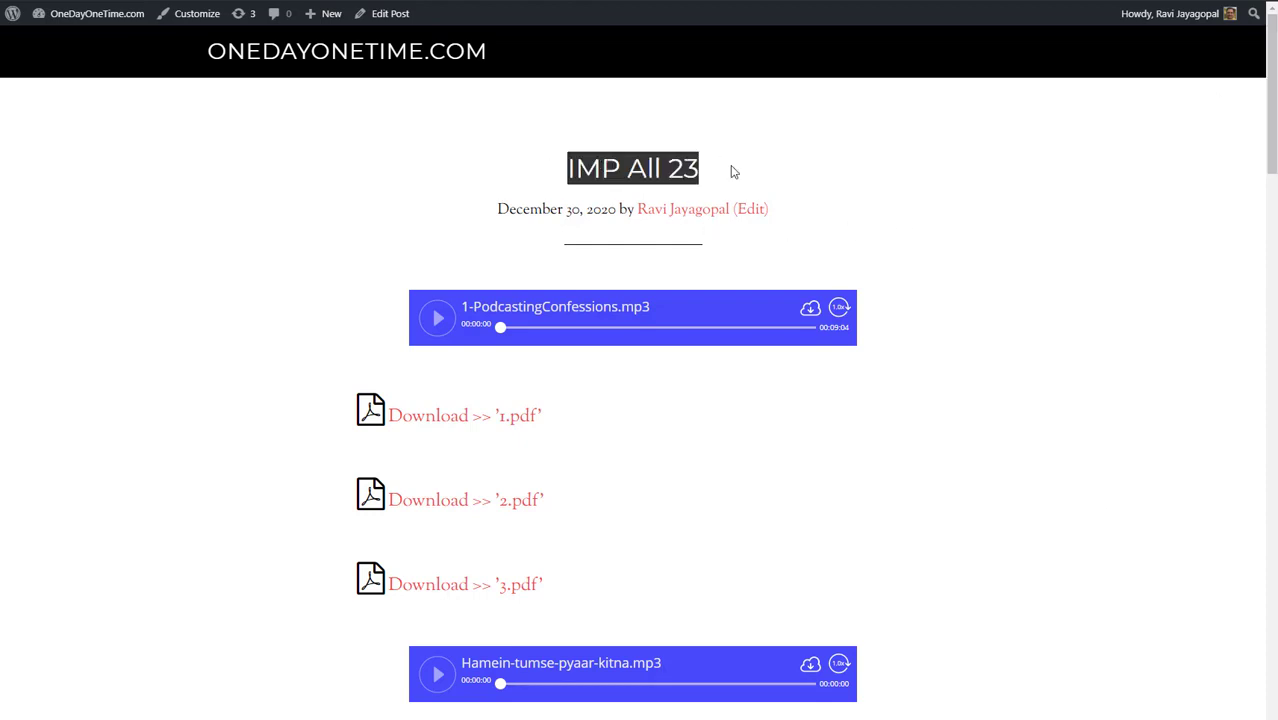
left_click(730, 171)
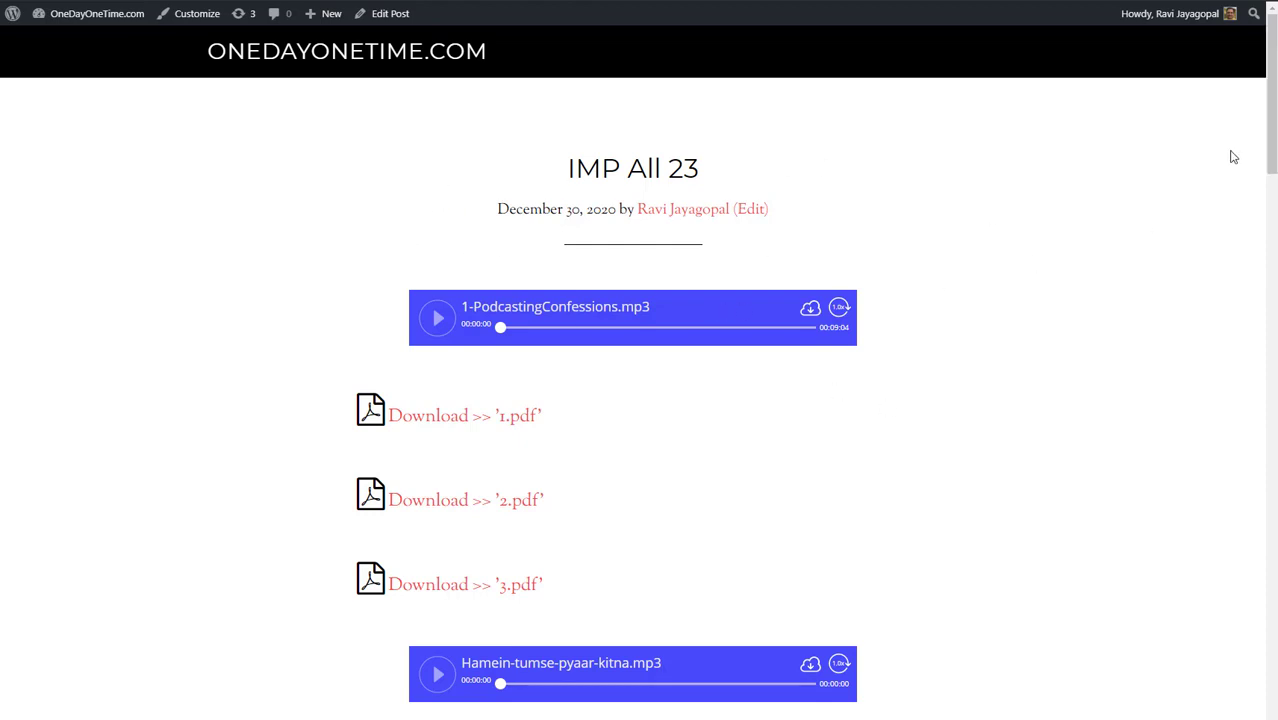
scroll(1270, 150, "down", 1)
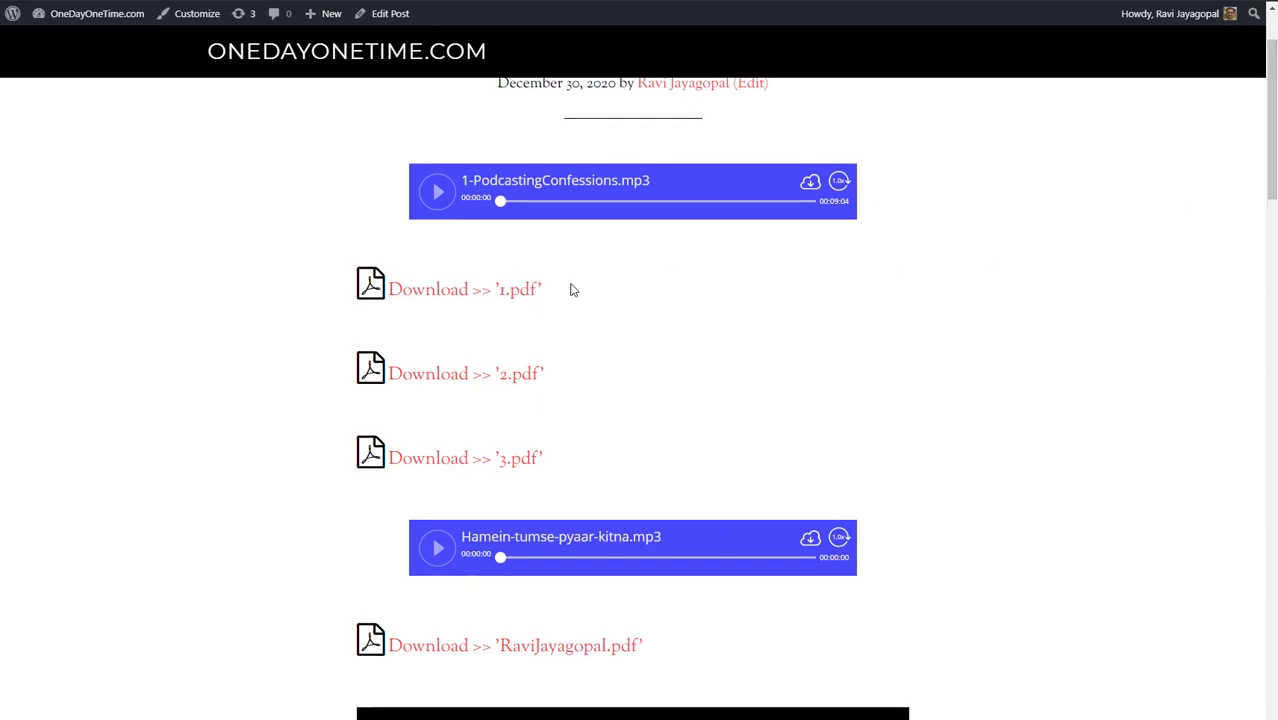
scroll(700, 305, "down", 3)
scroll(680, 318, "down", 2)
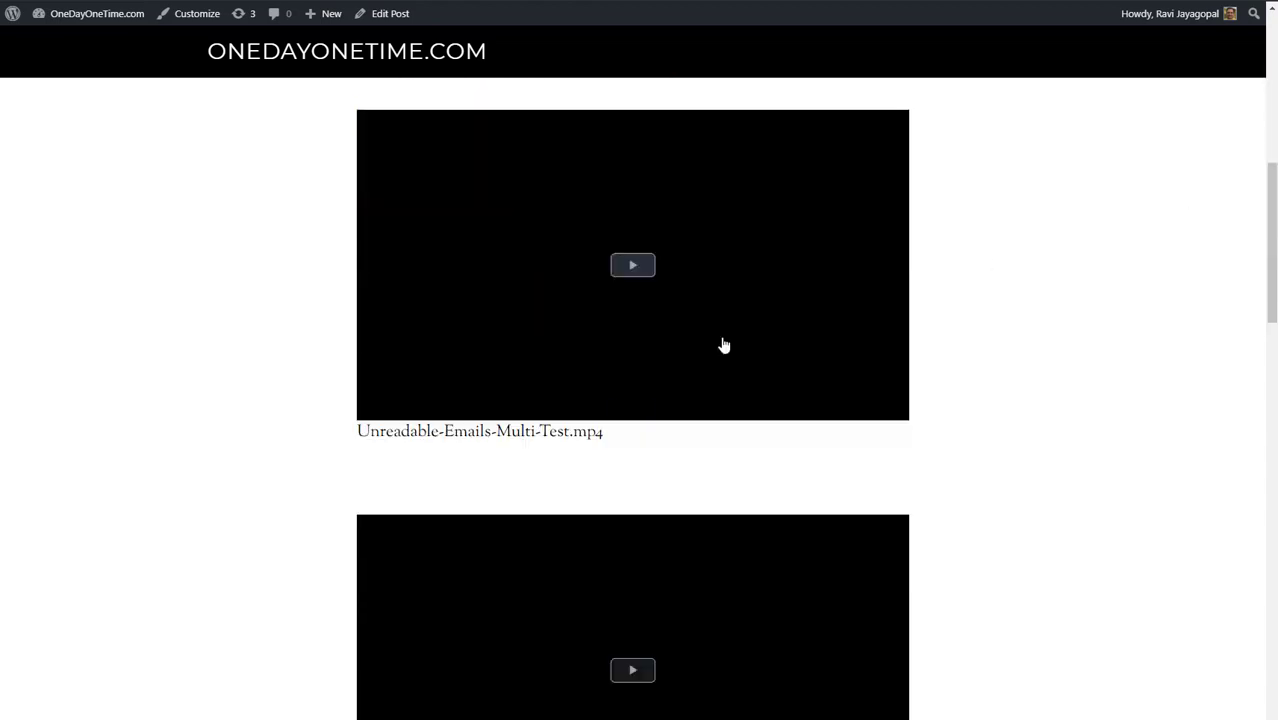
scroll(724, 345, "down", 10)
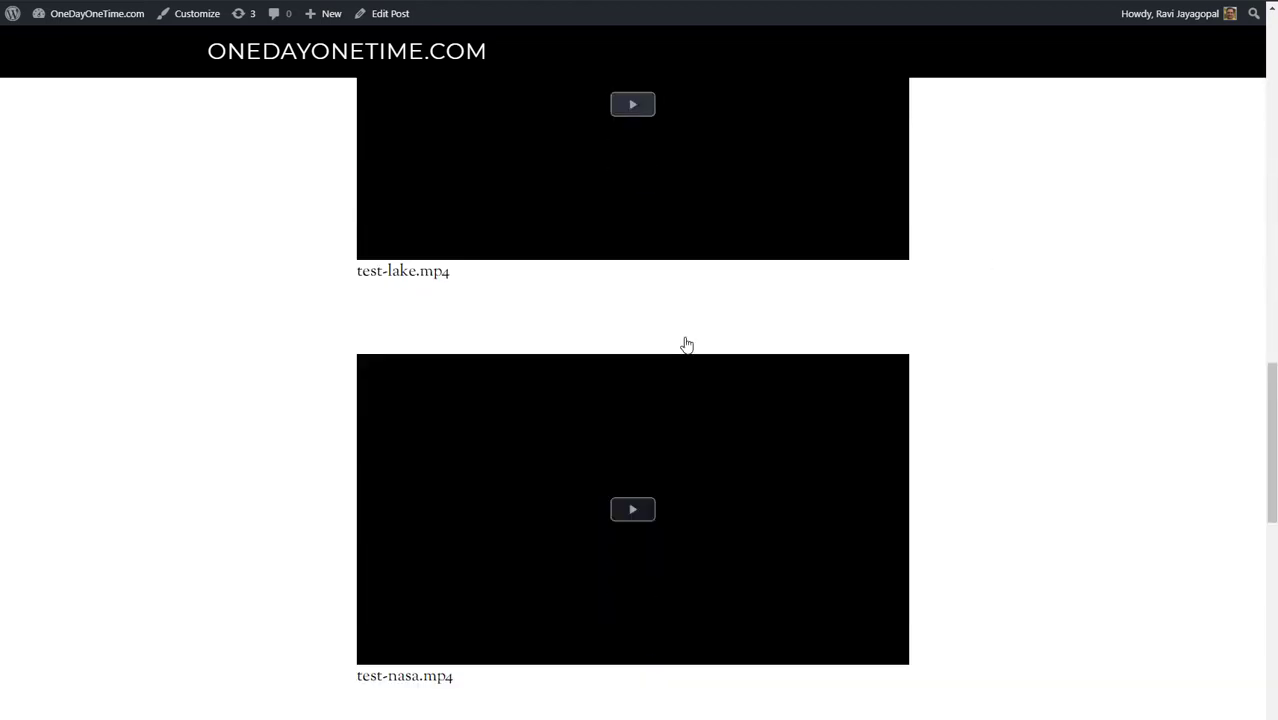
scroll(680, 337, "down", 3)
scroll(553, 405, "down", 6)
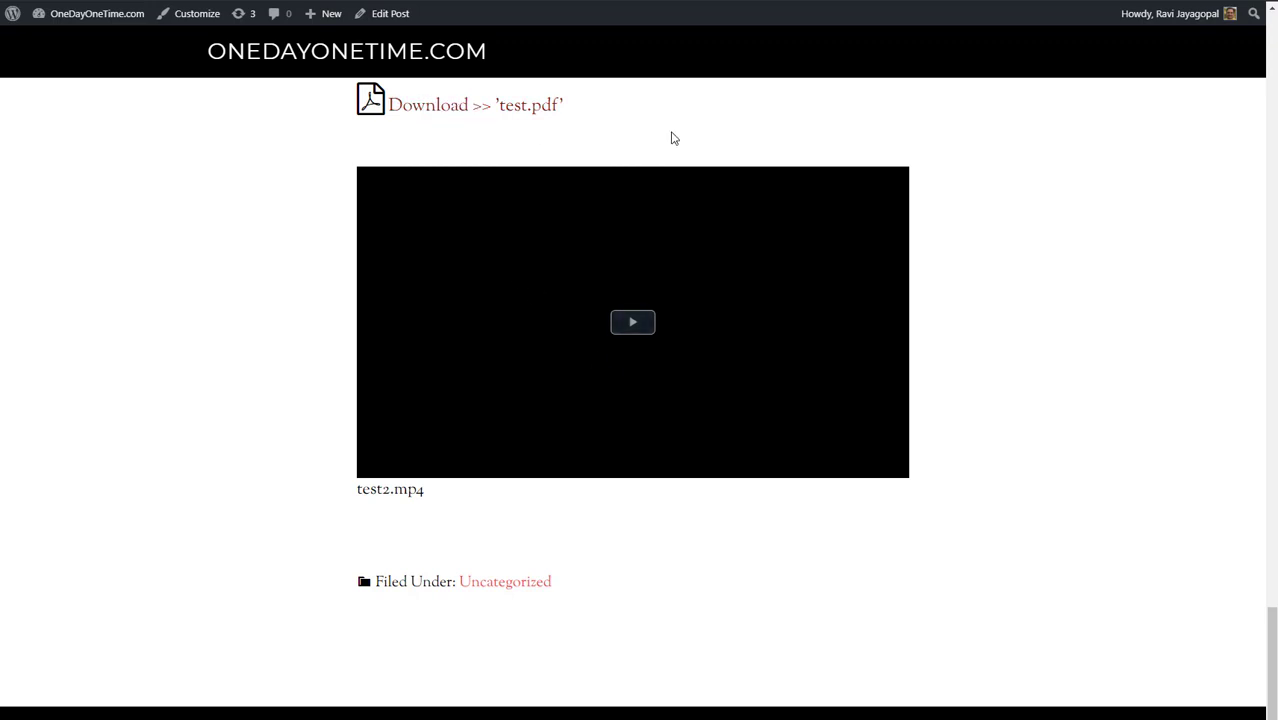
scroll(768, 260, "up", 4)
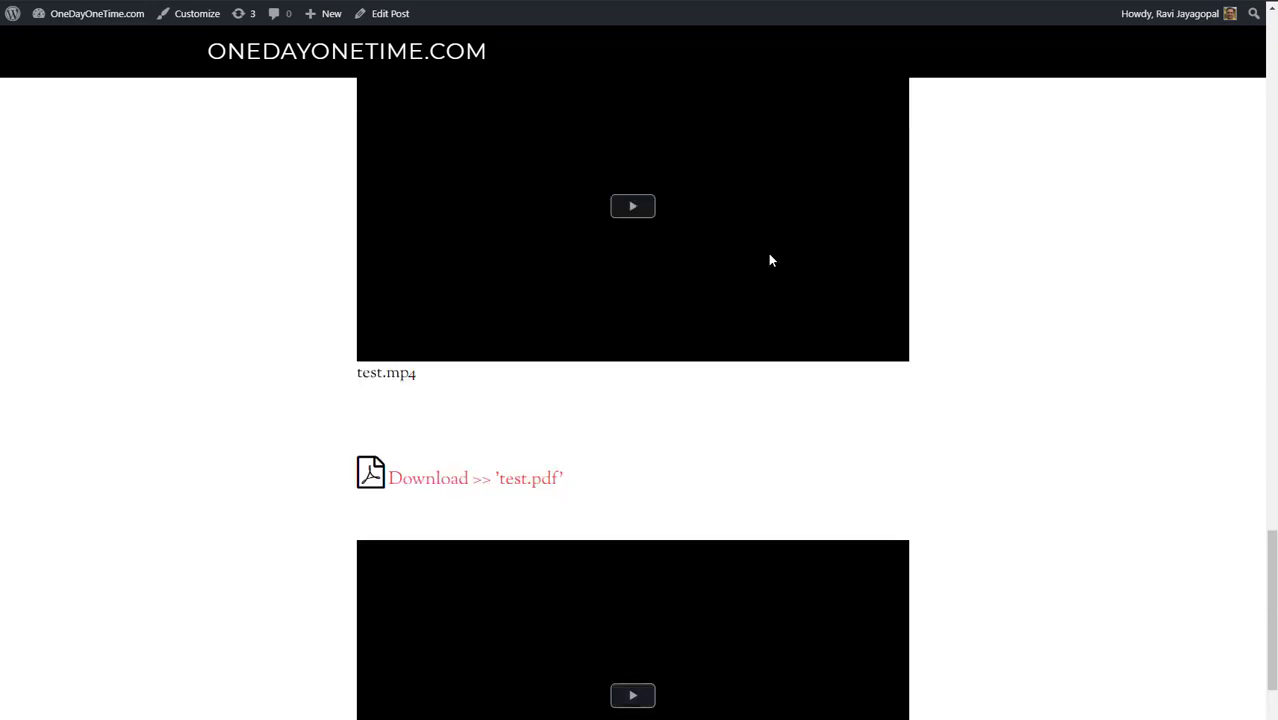
scroll(768, 269, "up", 10)
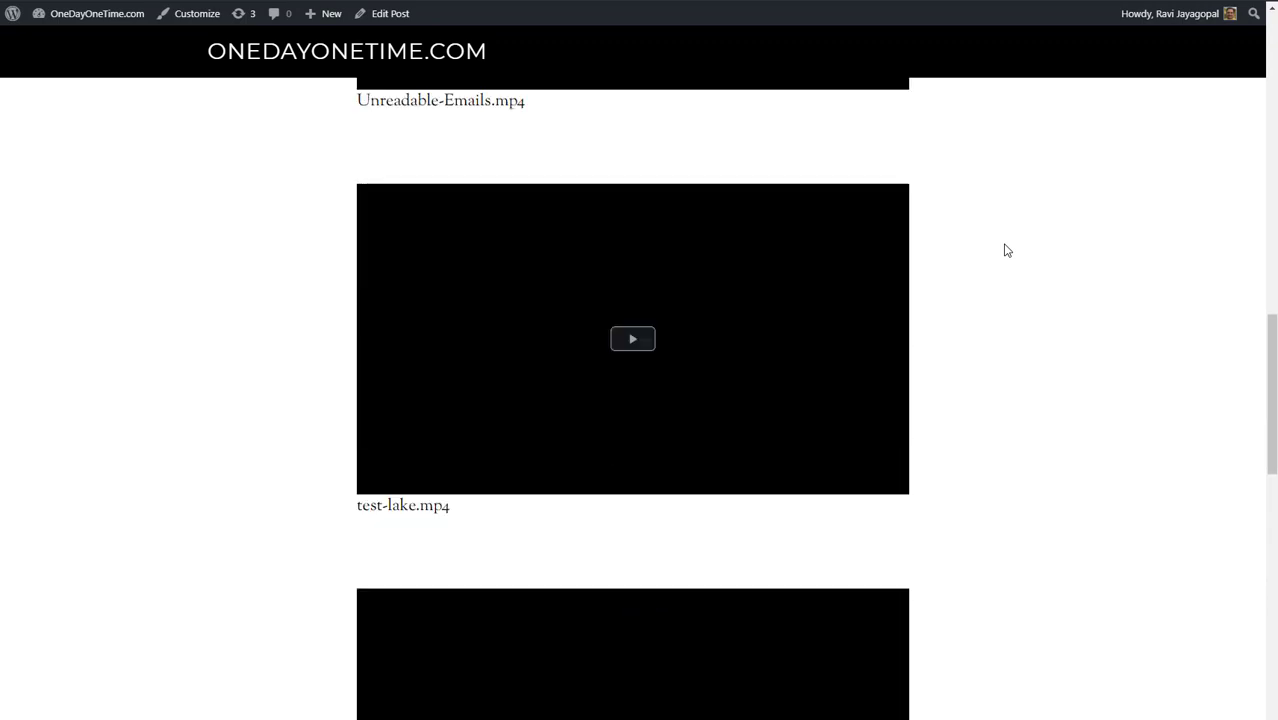
scroll(1005, 249, "up", 8)
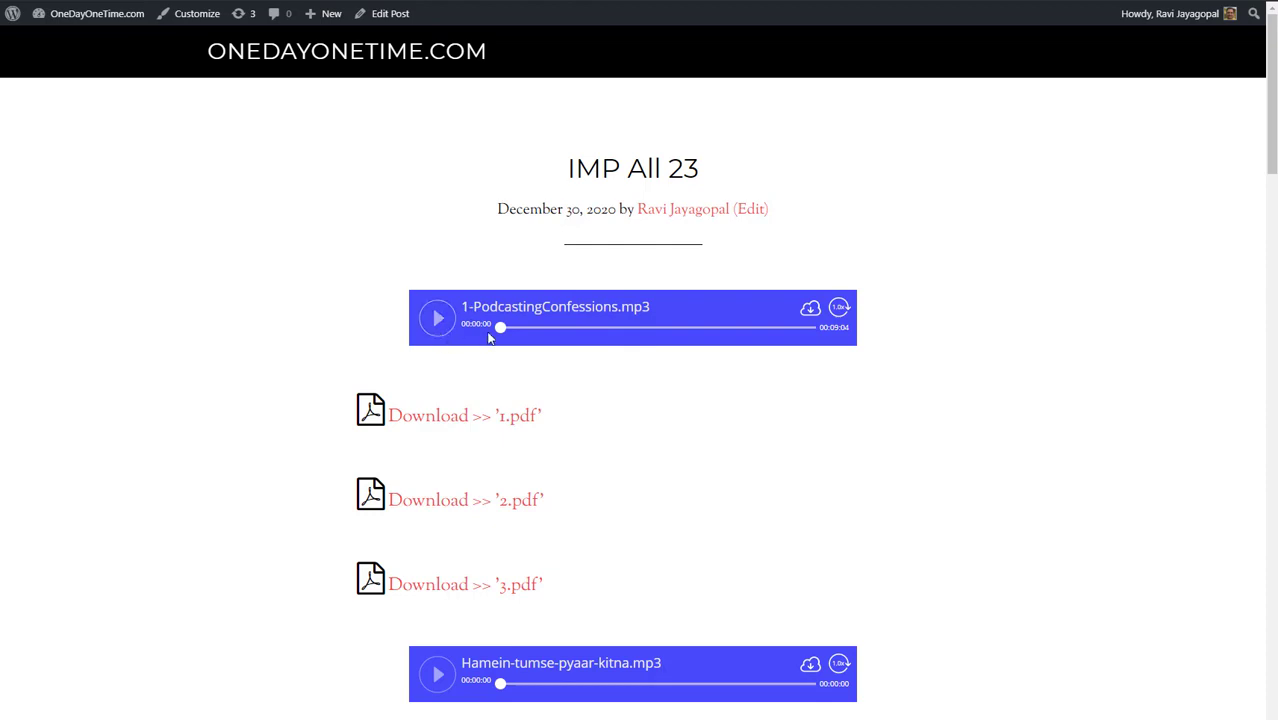
Switch to the S3 Media Manager and look at the Buckets & Folders section's option for creating a new folder
left_click(1088, 1)
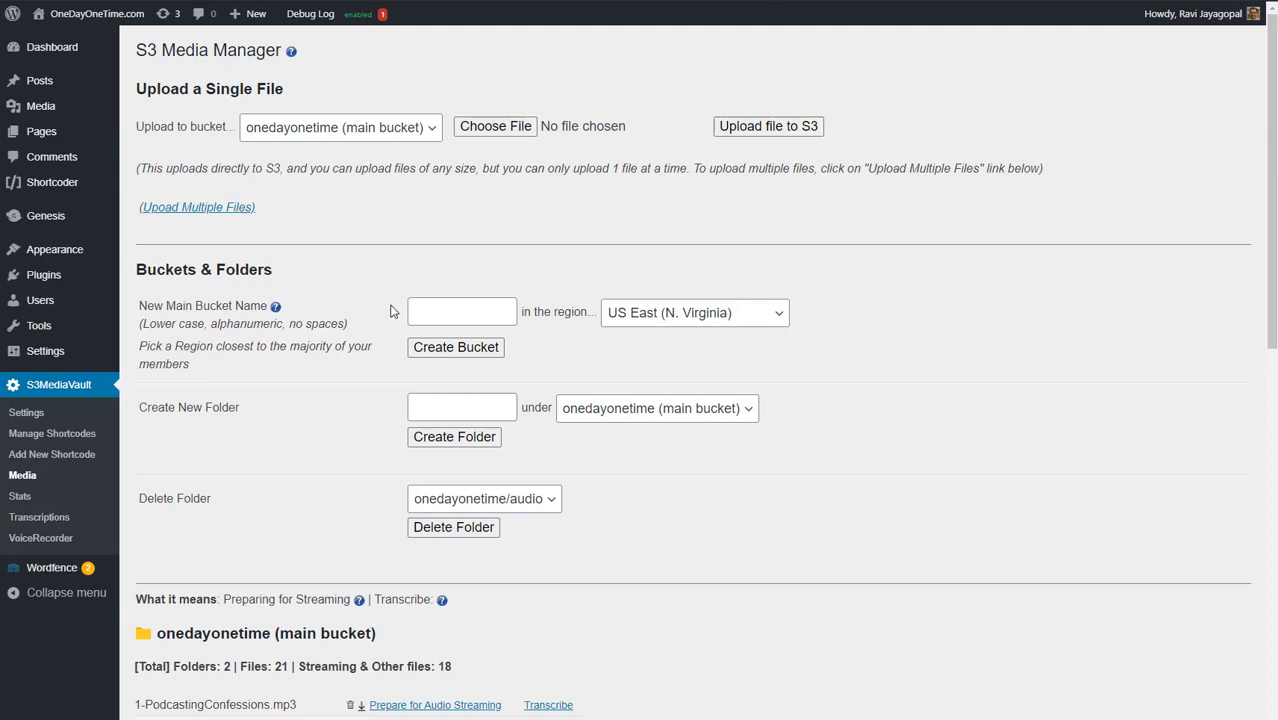
triple_click(294, 272)
left_click(221, 266)
triple_click(201, 404)
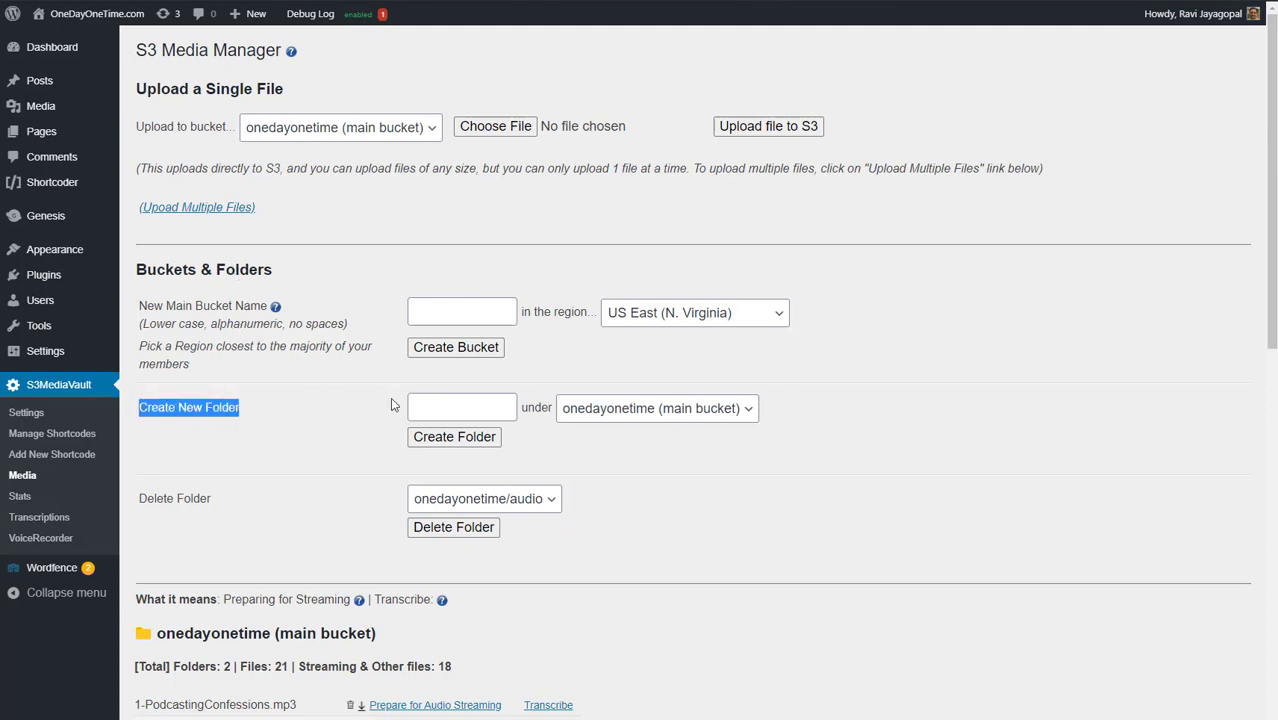
left_click(466, 404)
type("audio")
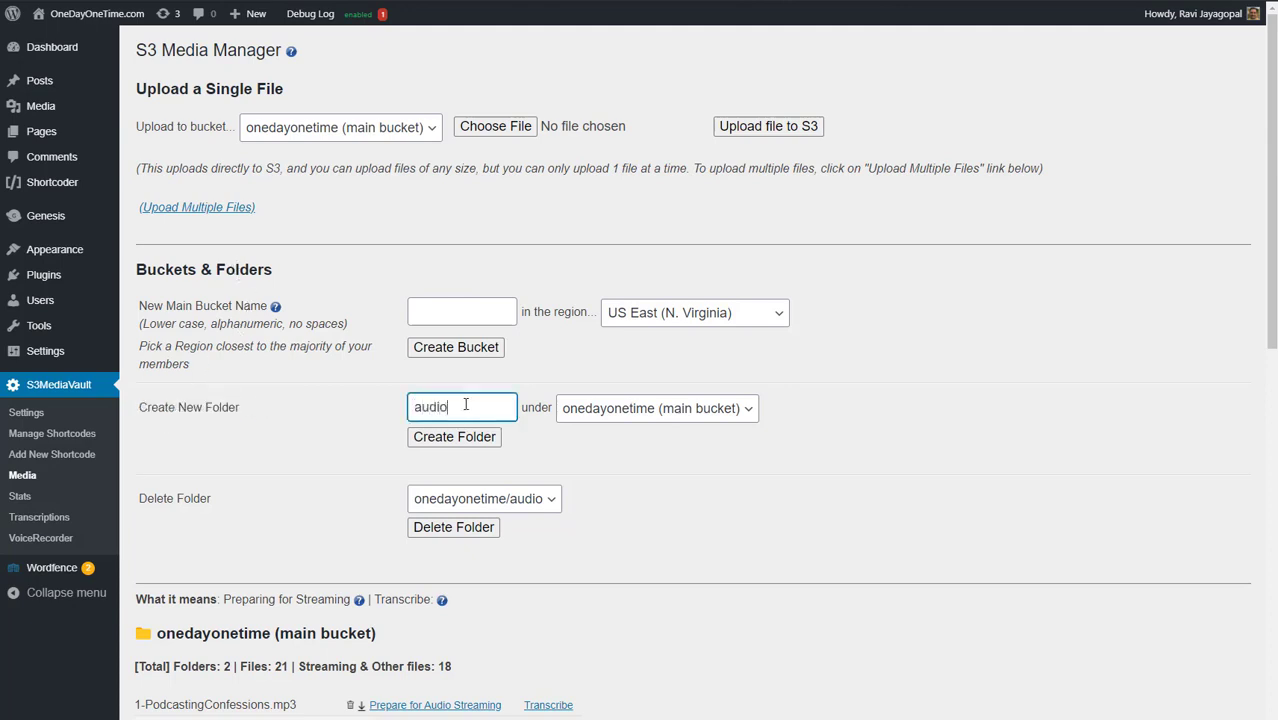
double_click(466, 404)
type("module1")
Create a new folder named bookname under the onedayonetime main bucket and check the list of deletable folders
left_click_drag(476, 405, 363, 407)
type("bookname")
left_click(464, 438)
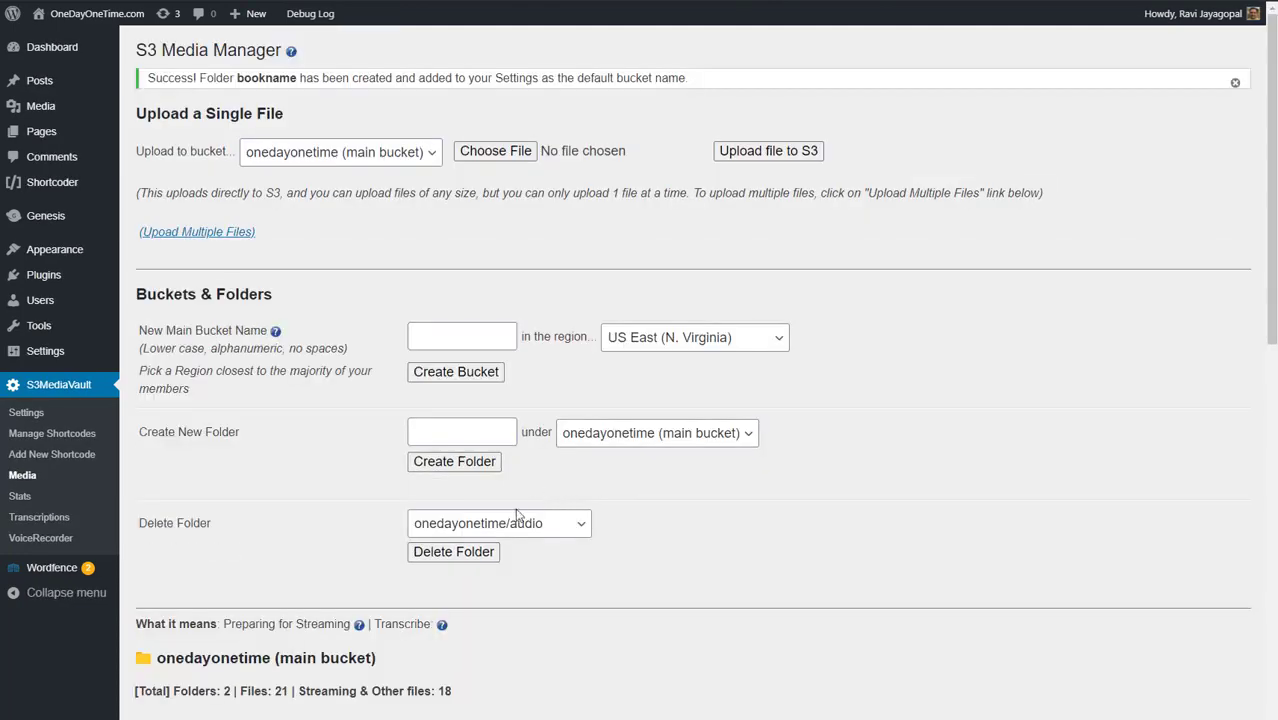
left_click(507, 520)
left_click(705, 556)
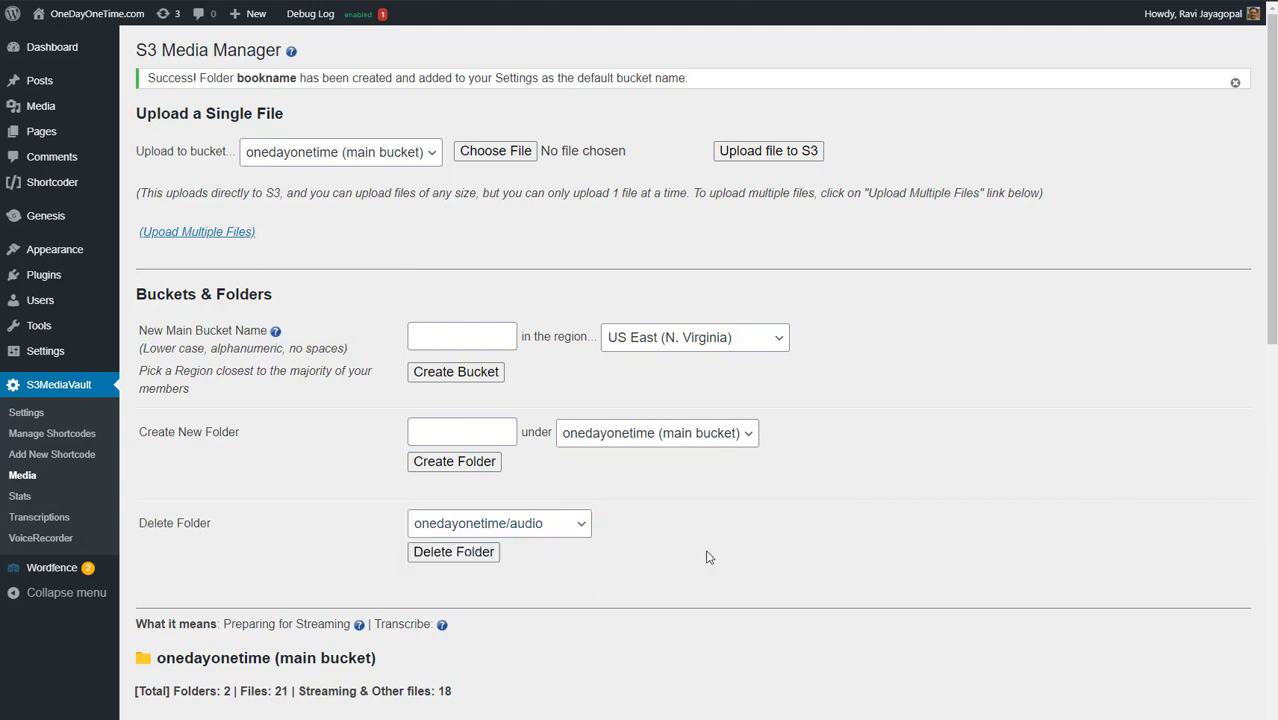
Create a subfolder named chapter1 under onedayonetime/bookname and check the list of deletable folders
left_click(457, 431)
type("chapter1")
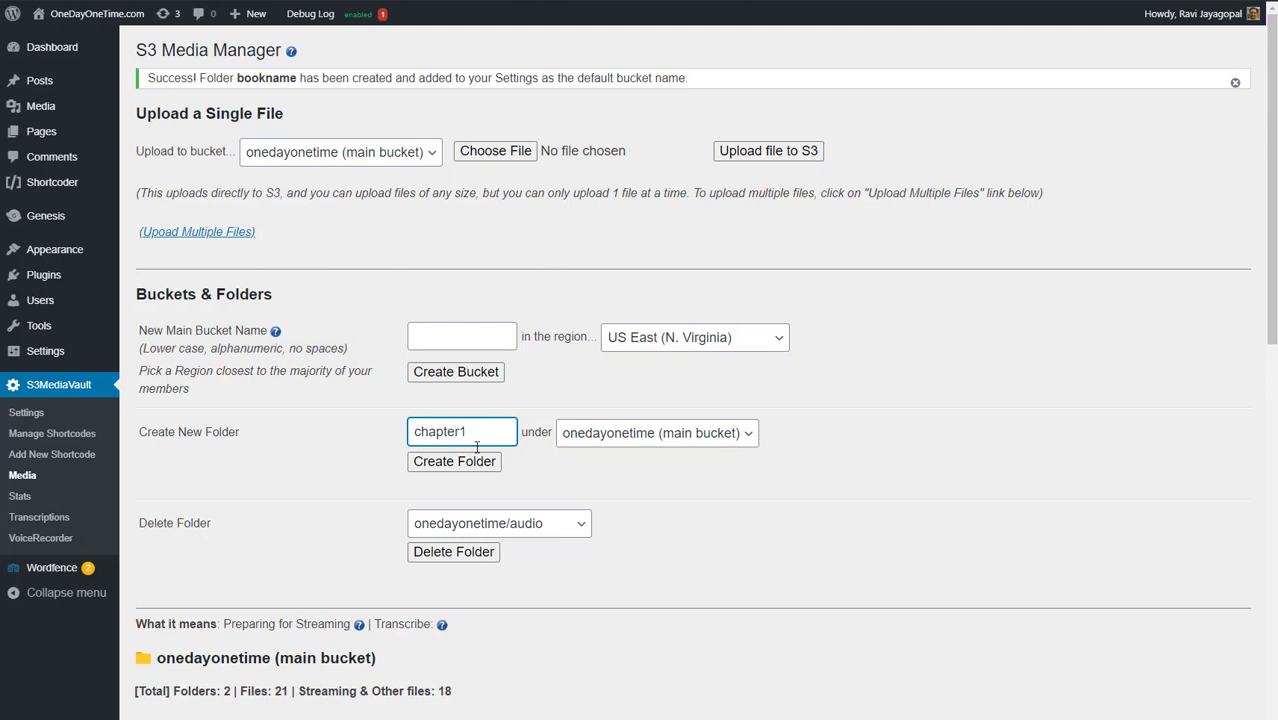
left_click(593, 434)
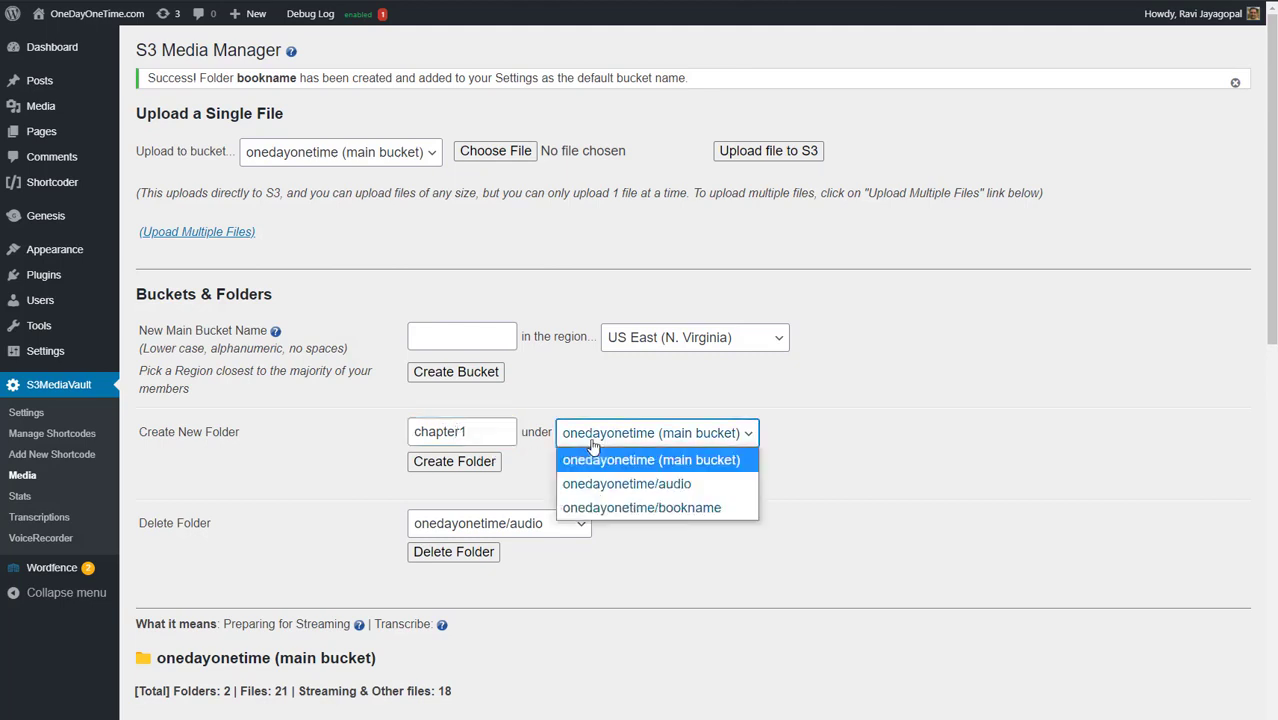
left_click(620, 508)
left_click(491, 467)
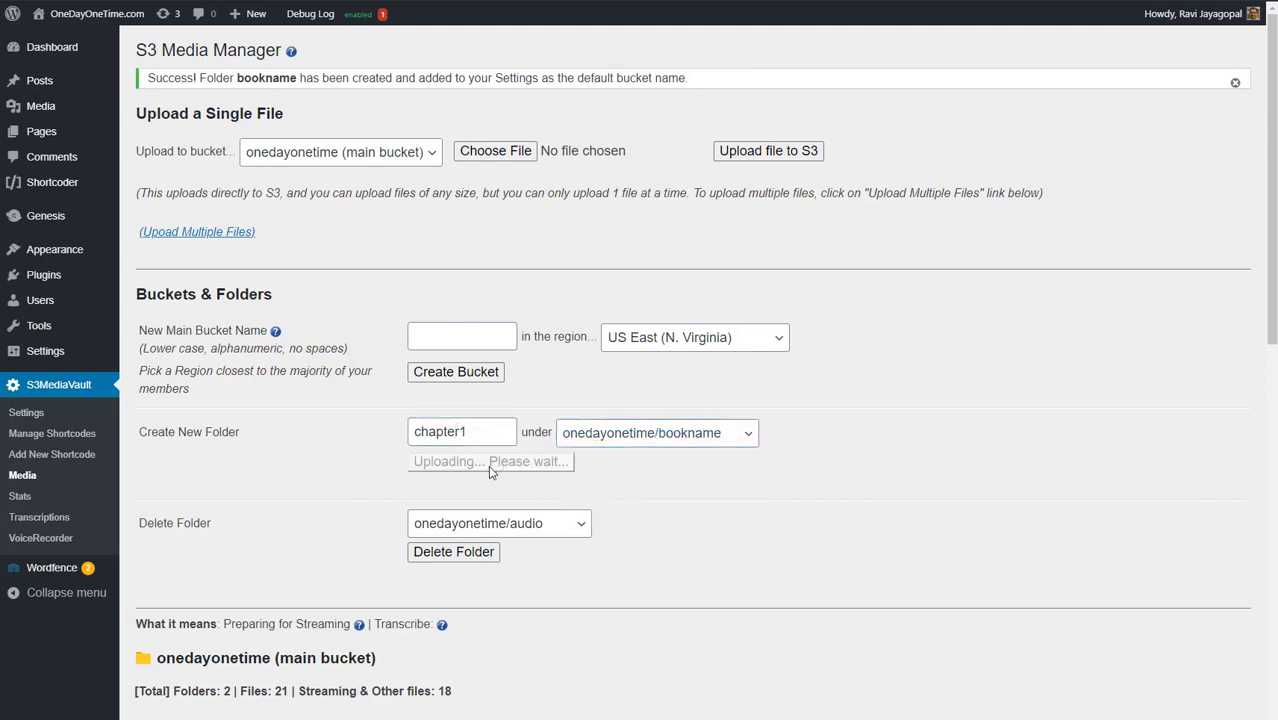
left_click(543, 524)
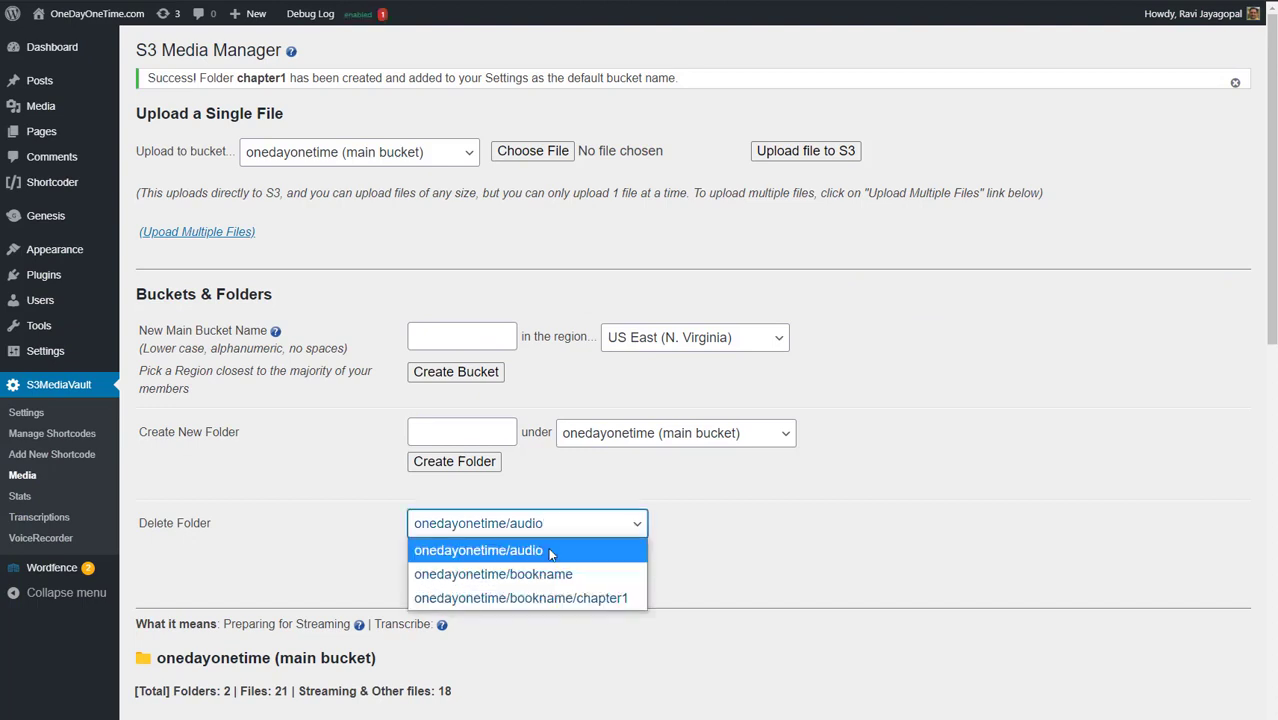
left_click(720, 576)
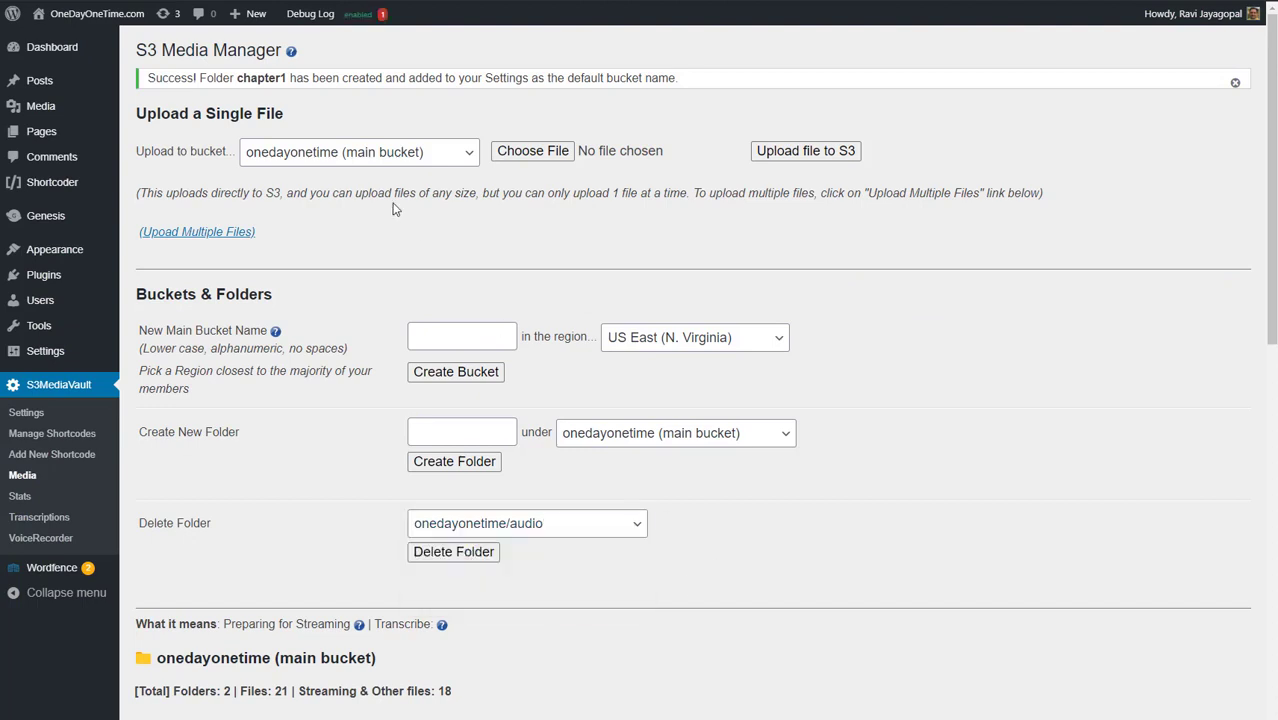
Set the single-file upload destination to onedayonetime/bookname/chapter1
left_click(371, 158)
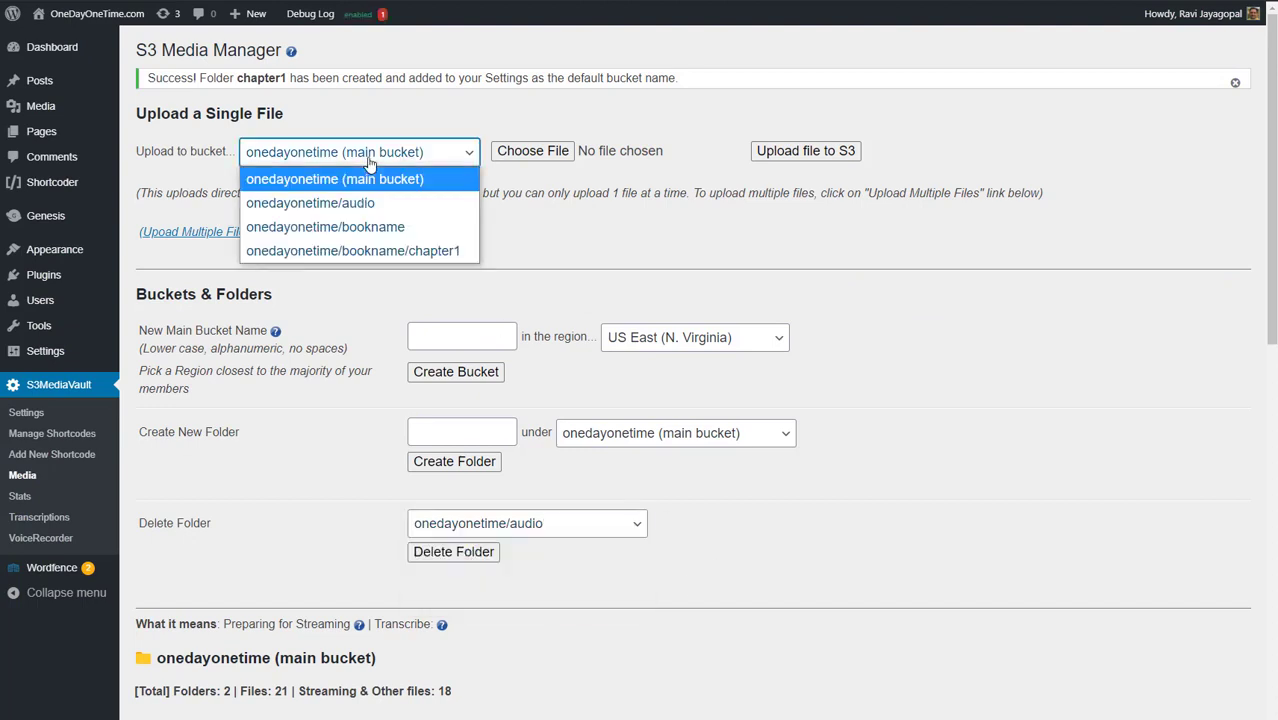
left_click(367, 253)
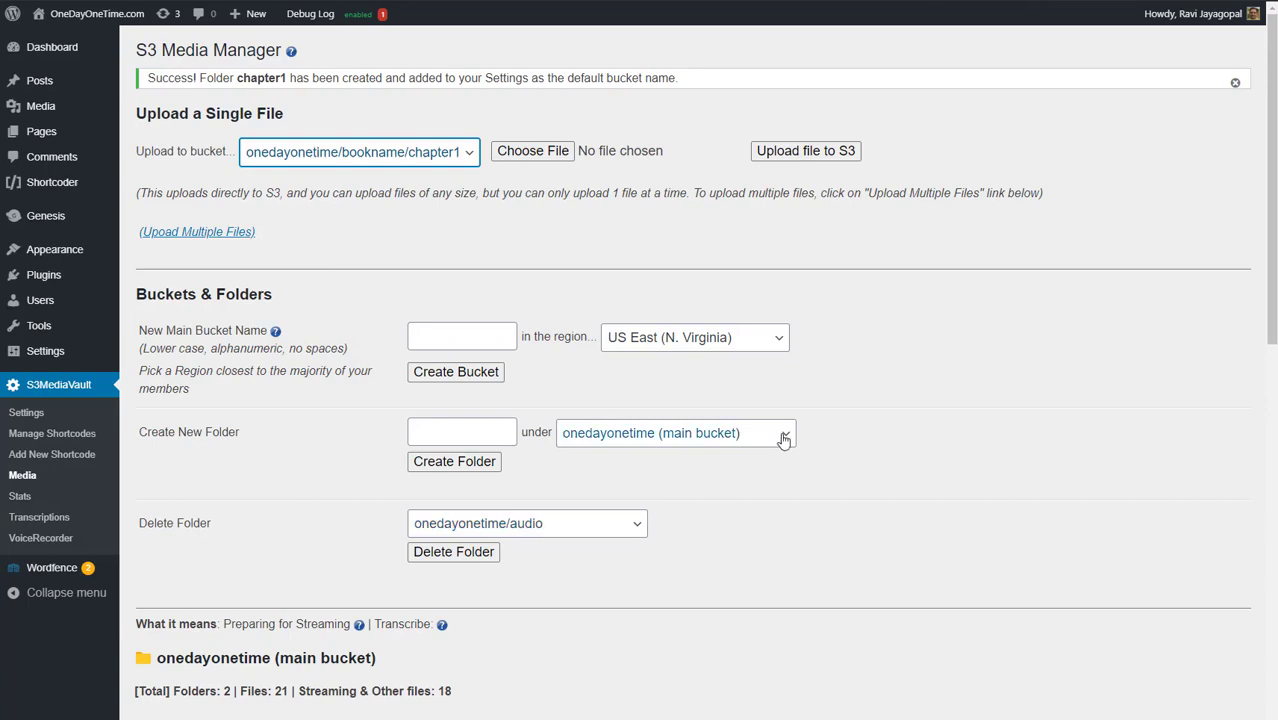
Examine the MP3 files stored in the main bucket's audio subfolder
scroll(784, 438, "down", 6)
scroll(784, 441, "down", 4)
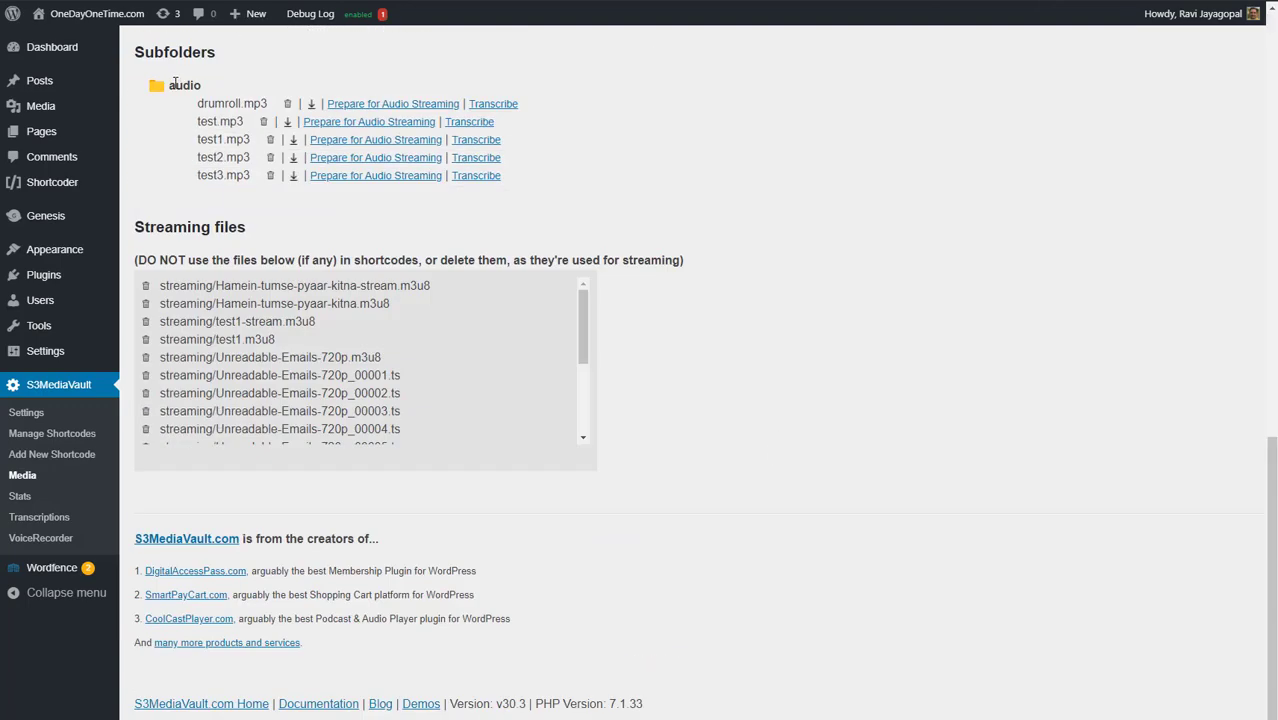
left_click_drag(176, 86, 202, 87)
scroll(202, 100, "up", 5)
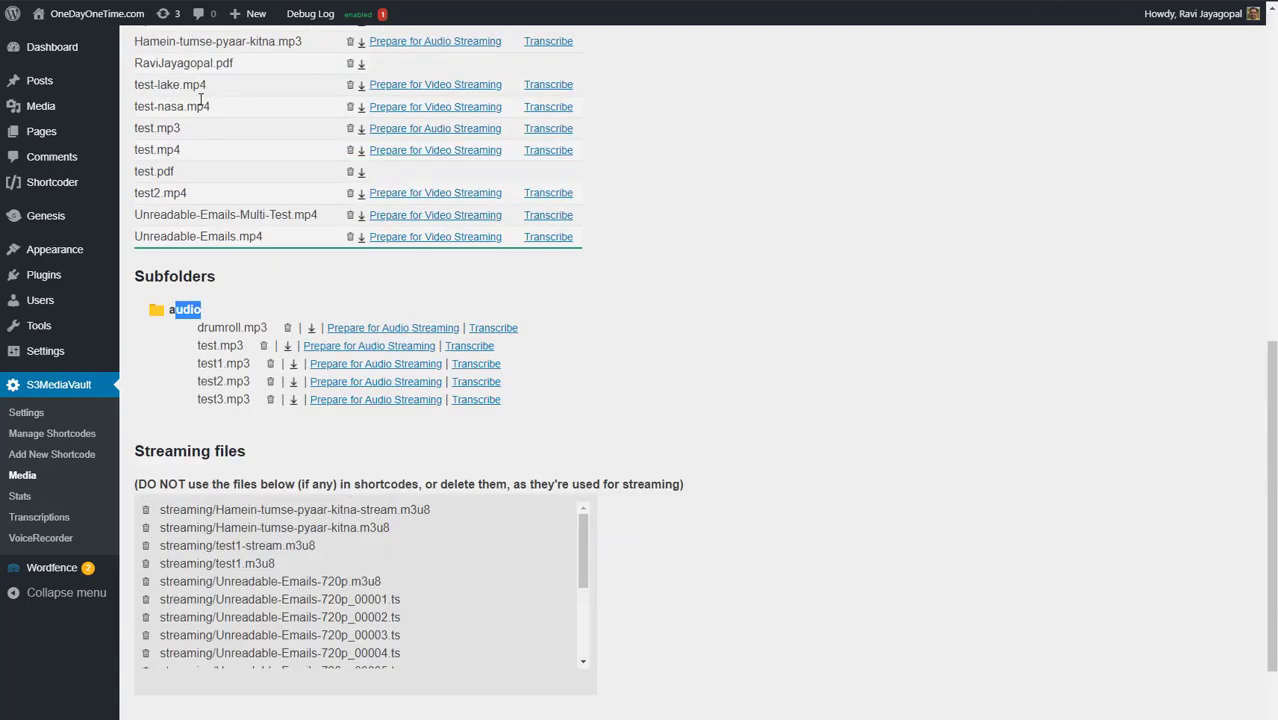
scroll(224, 266, "down", 3)
scroll(222, 266, "down", 1)
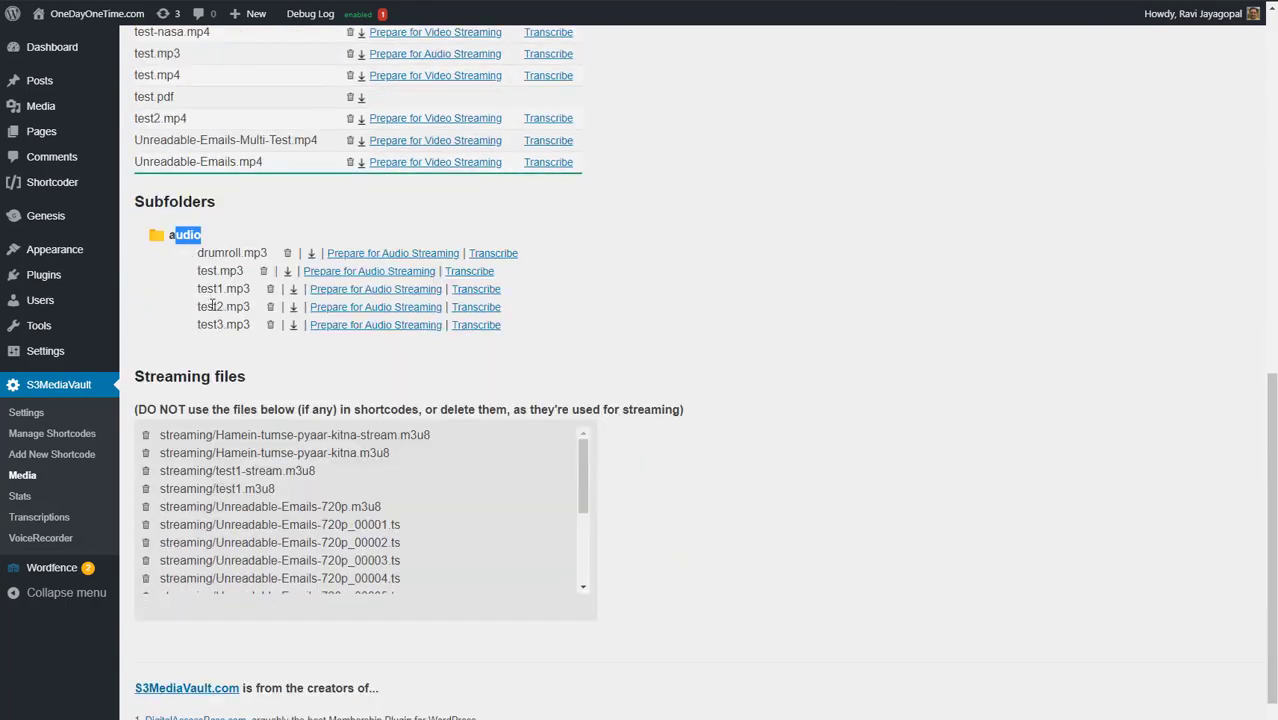
left_click_drag(197, 252, 269, 252)
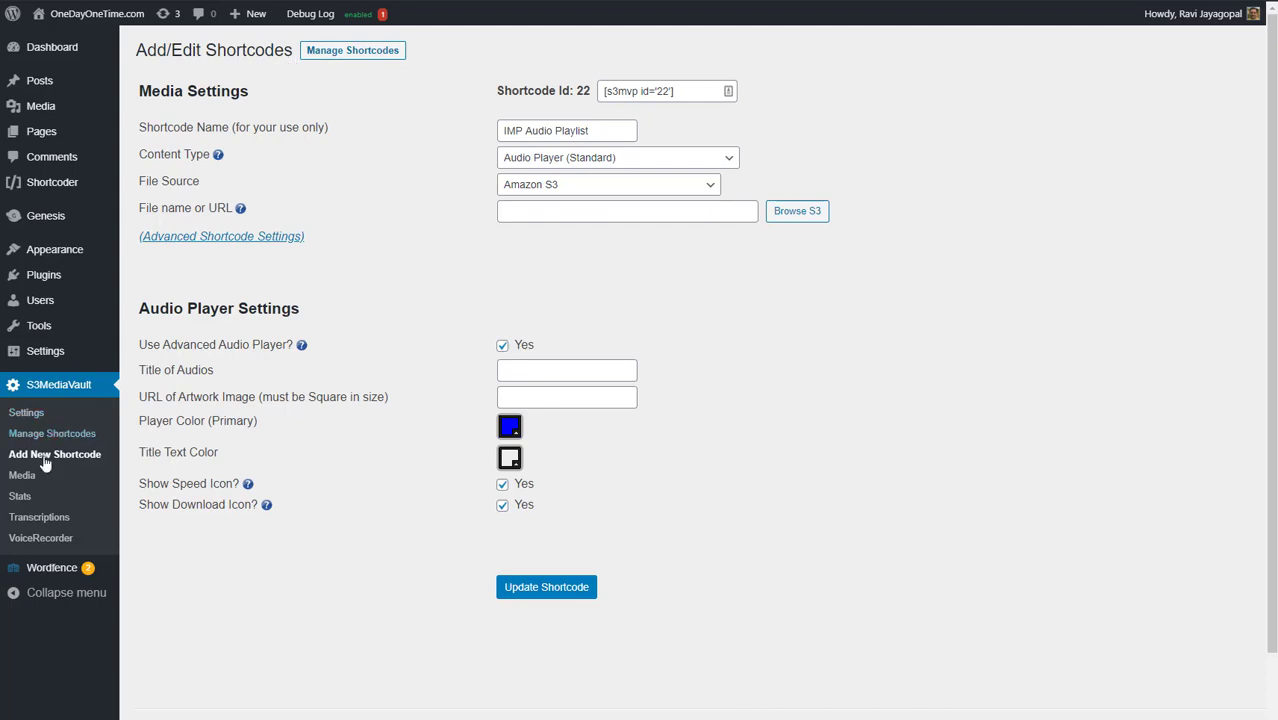
Review the IMP Audio Playlist shortcode's name, content type and file source, and browse the S3 files available to it
triple_click(606, 131)
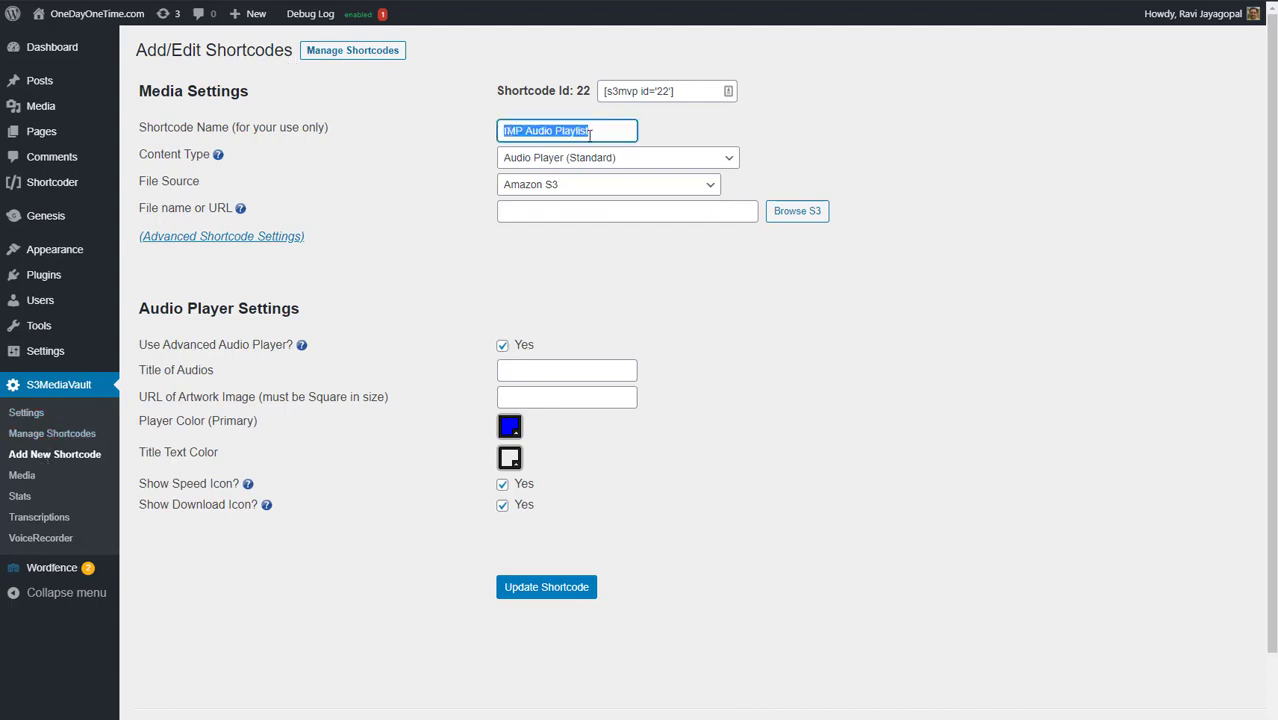
left_click_drag(605, 132, 475, 142)
left_click(543, 162)
left_click(543, 160)
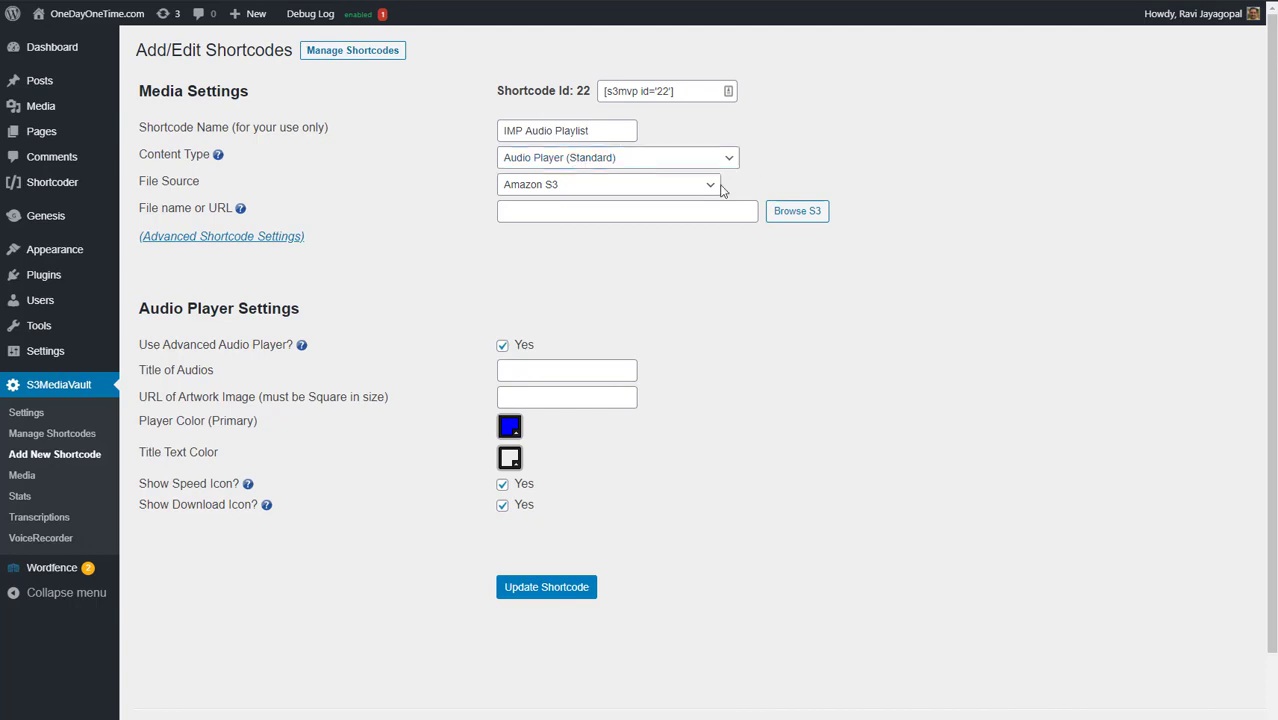
left_click(570, 191)
left_click(570, 193)
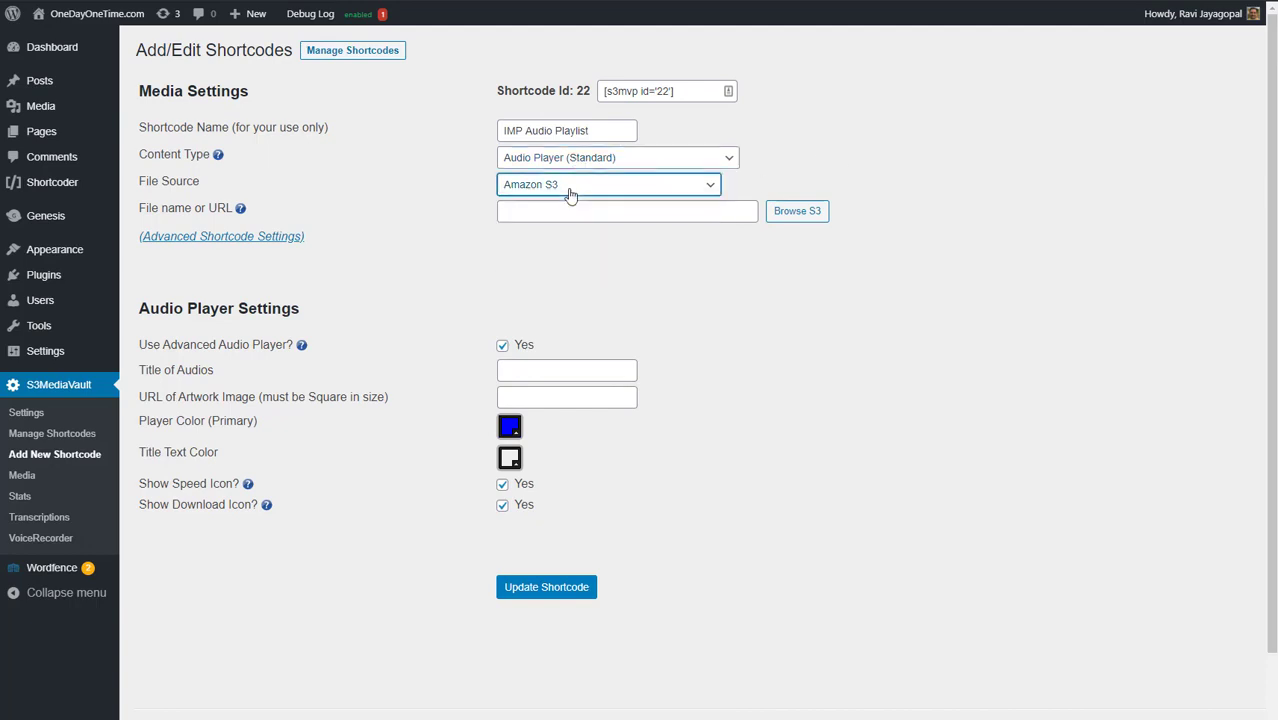
left_click(414, 246)
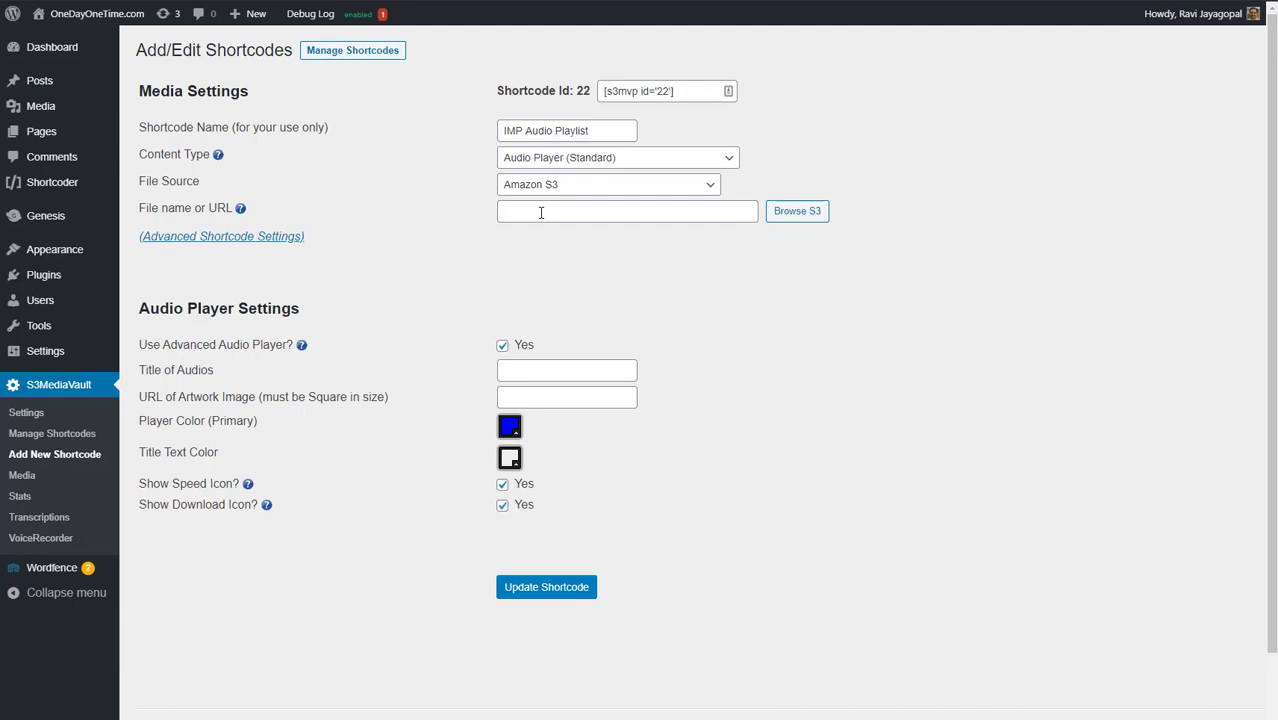
left_click(798, 215)
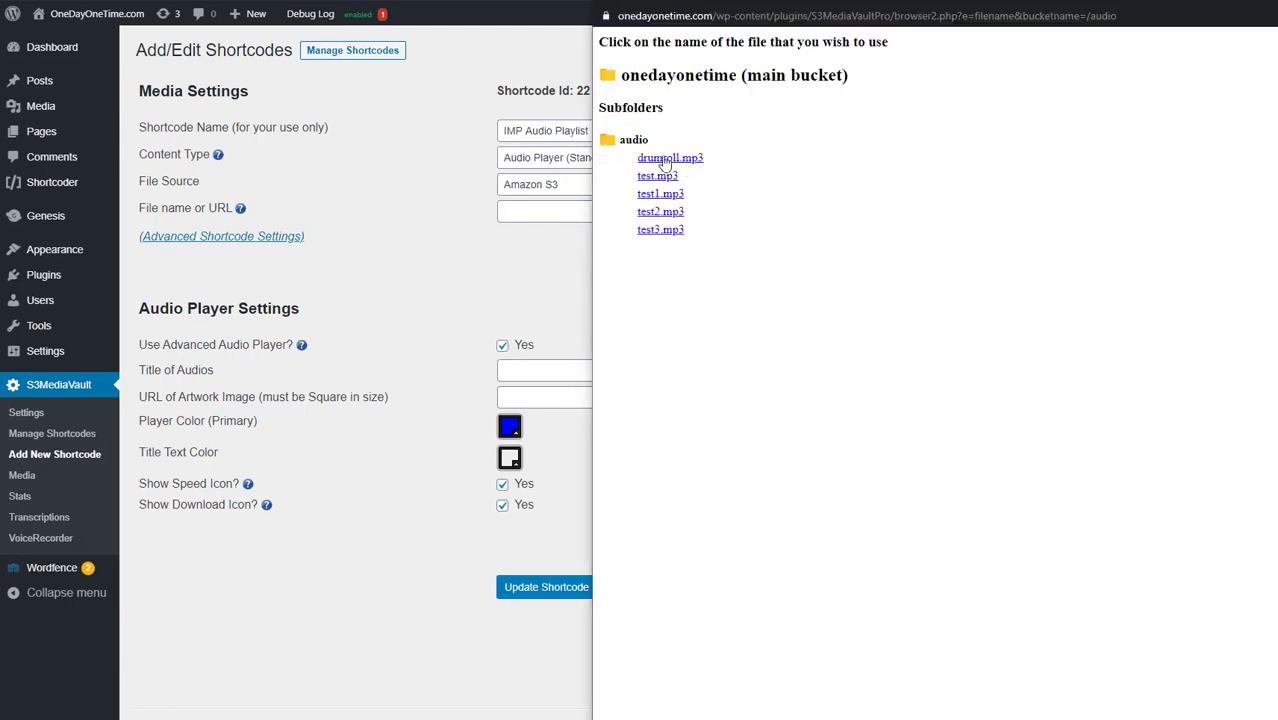
left_click(1262, 2)
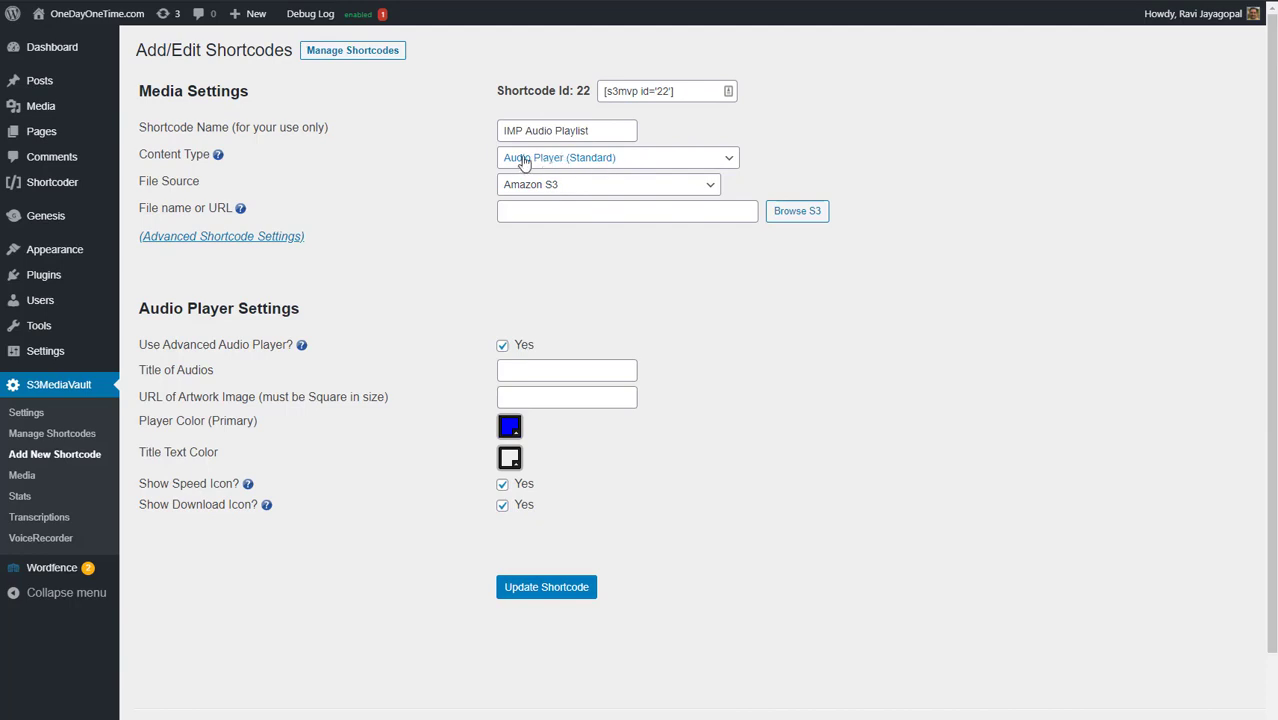
Show the advanced shortcode settings and examine the optional sub-folder value and the audio player settings
left_click(228, 247)
triple_click(540, 316)
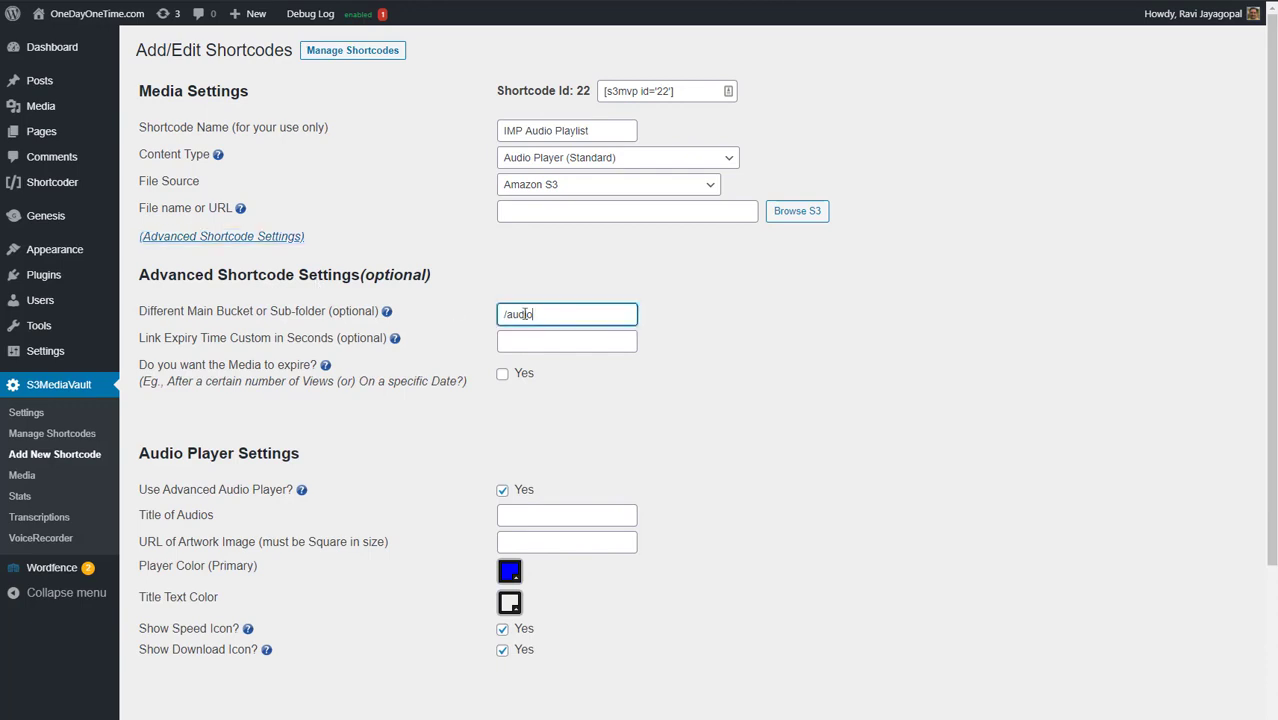
left_click(549, 316)
left_click_drag(509, 314, 479, 317)
triple_click(515, 316)
left_click(538, 314)
scroll(556, 495, "down", 3)
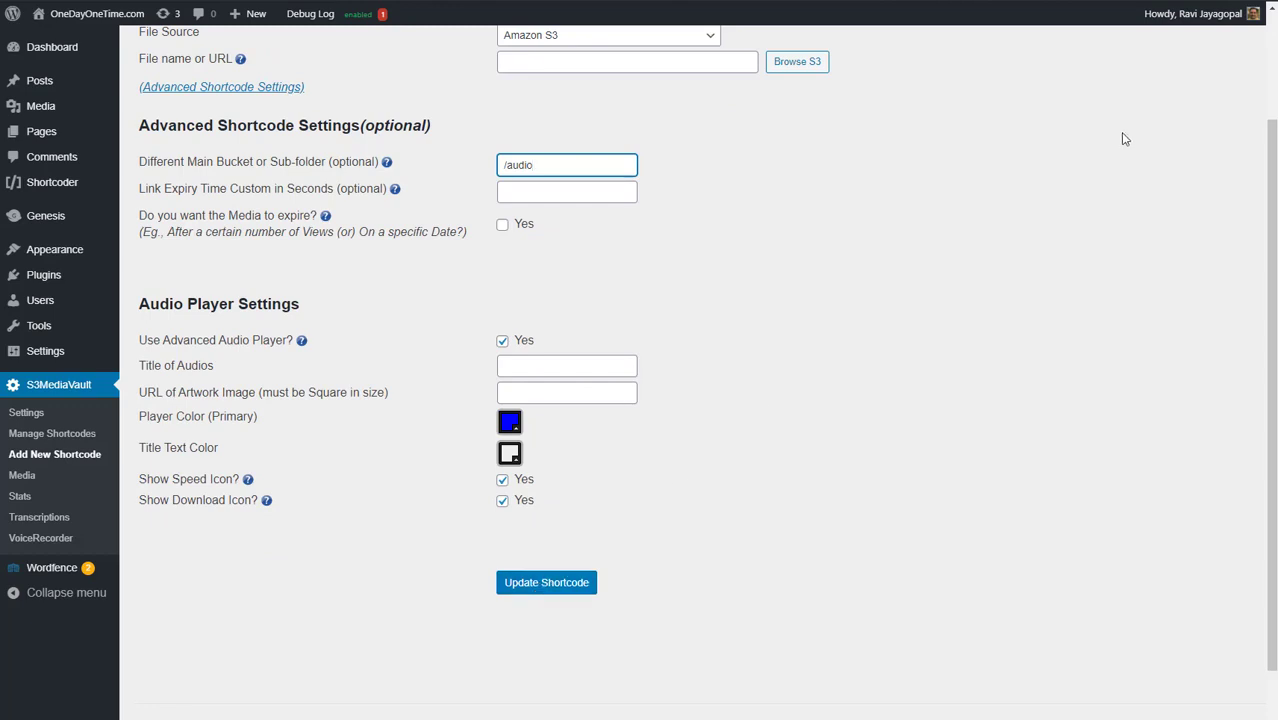
scroll(1115, 180, "up", 3)
Check the shortcode for the audio playlist and view the playlist in the IMP Audio 22 post
left_click(705, 83)
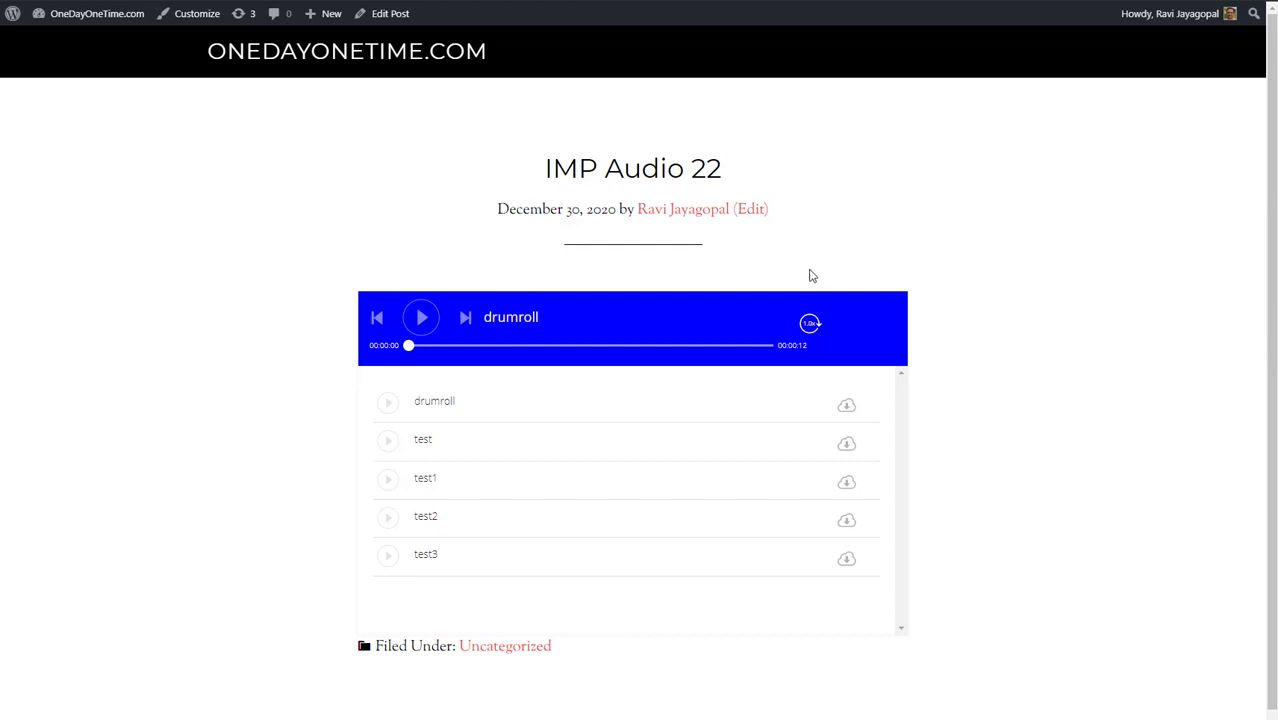
scroll(810, 277, "down", 1)
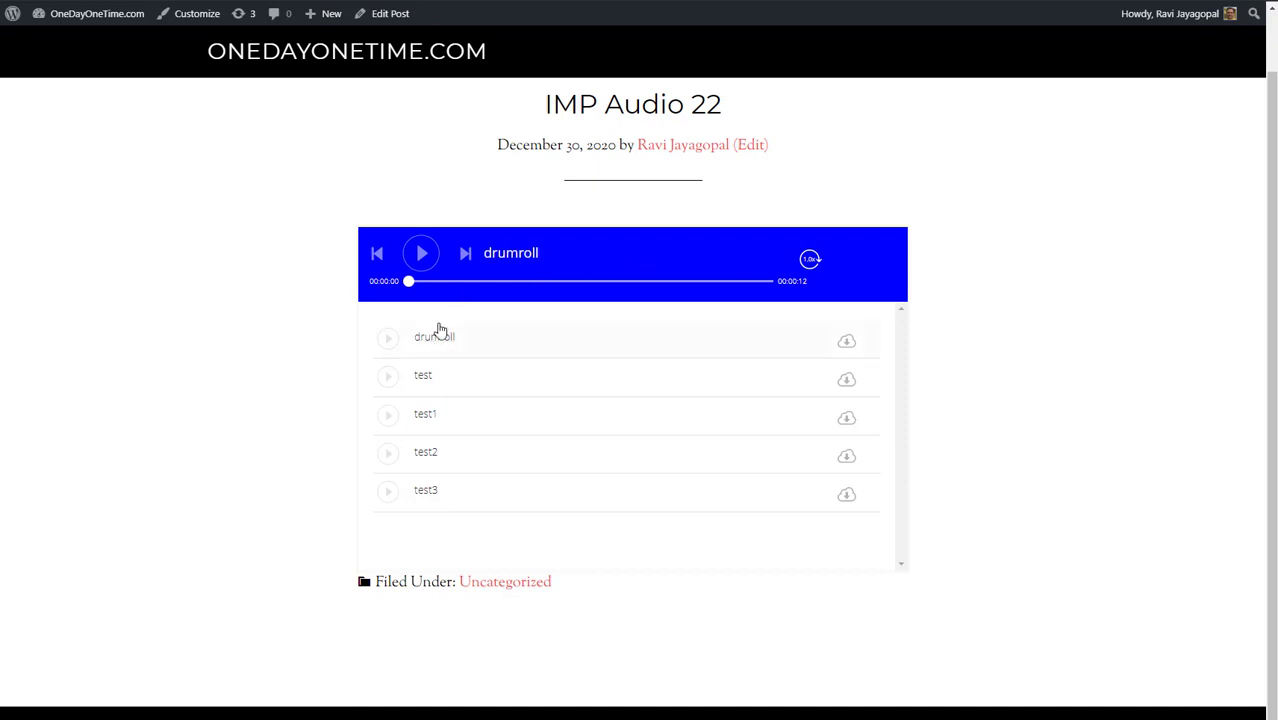
Play the drumroll track in the post's audio playlist and pause it after a short listen
left_click_drag(484, 253, 540, 253)
left_click(422, 256)
left_click(422, 258)
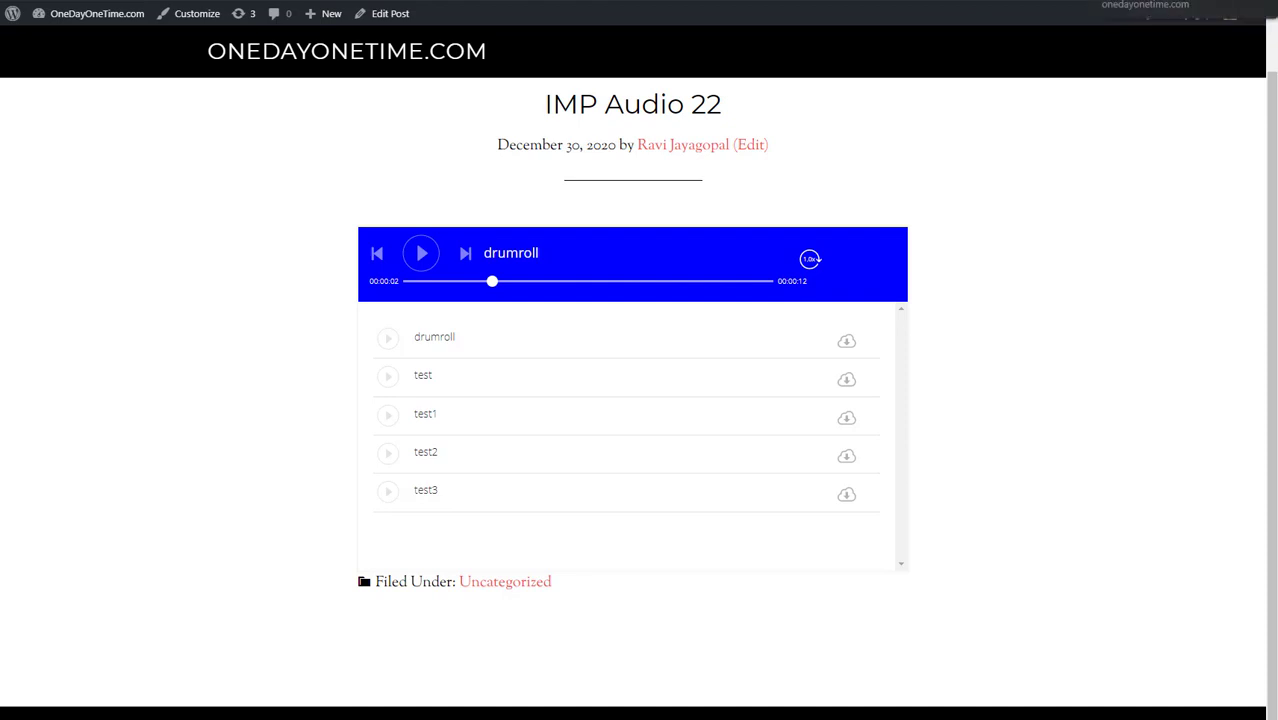
Open the IMP All 23 post and look through its audio players, PDF download links and video players
left_click(1135, 1)
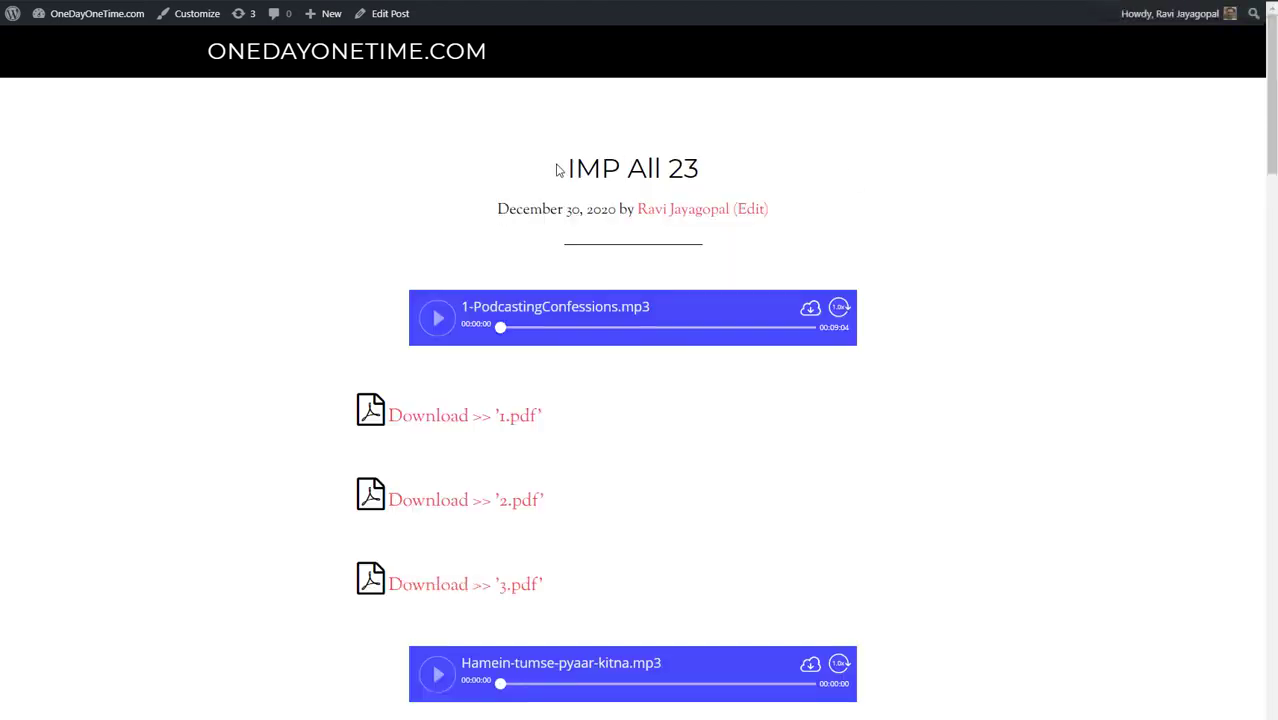
left_click_drag(557, 171, 764, 169)
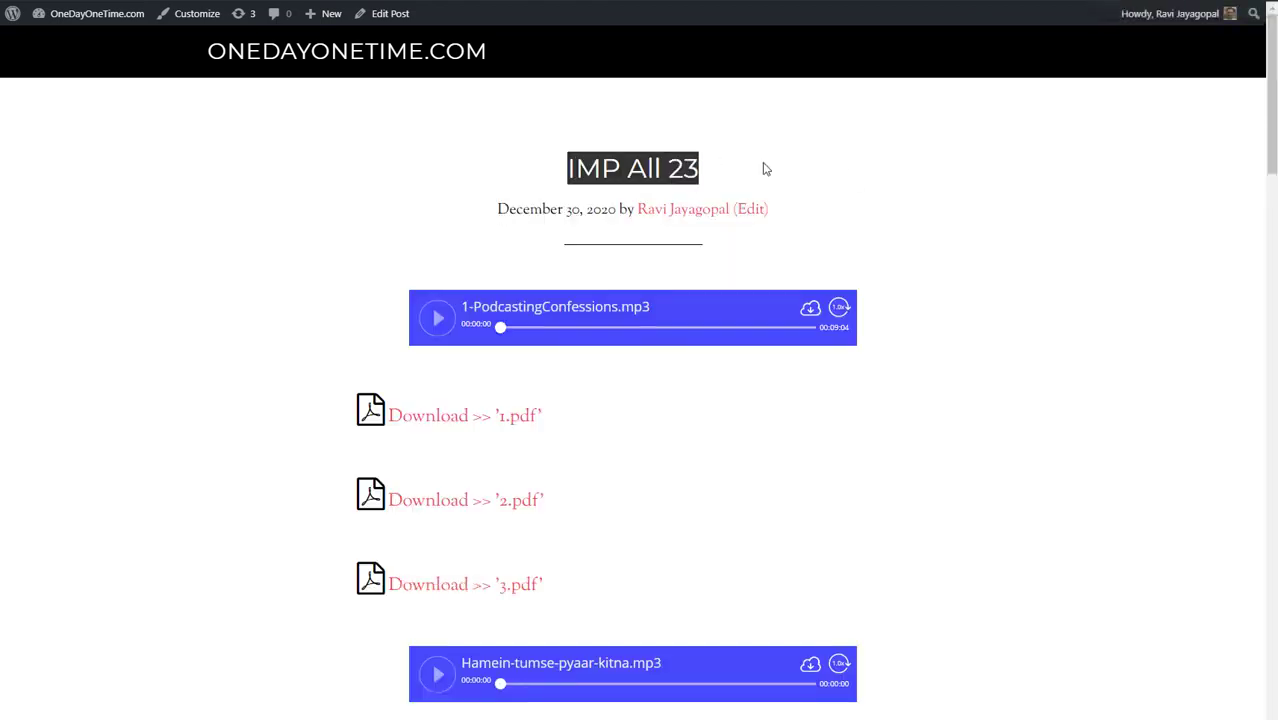
left_click(563, 181)
left_click_drag(563, 181, 786, 172)
scroll(750, 172, "down", 2)
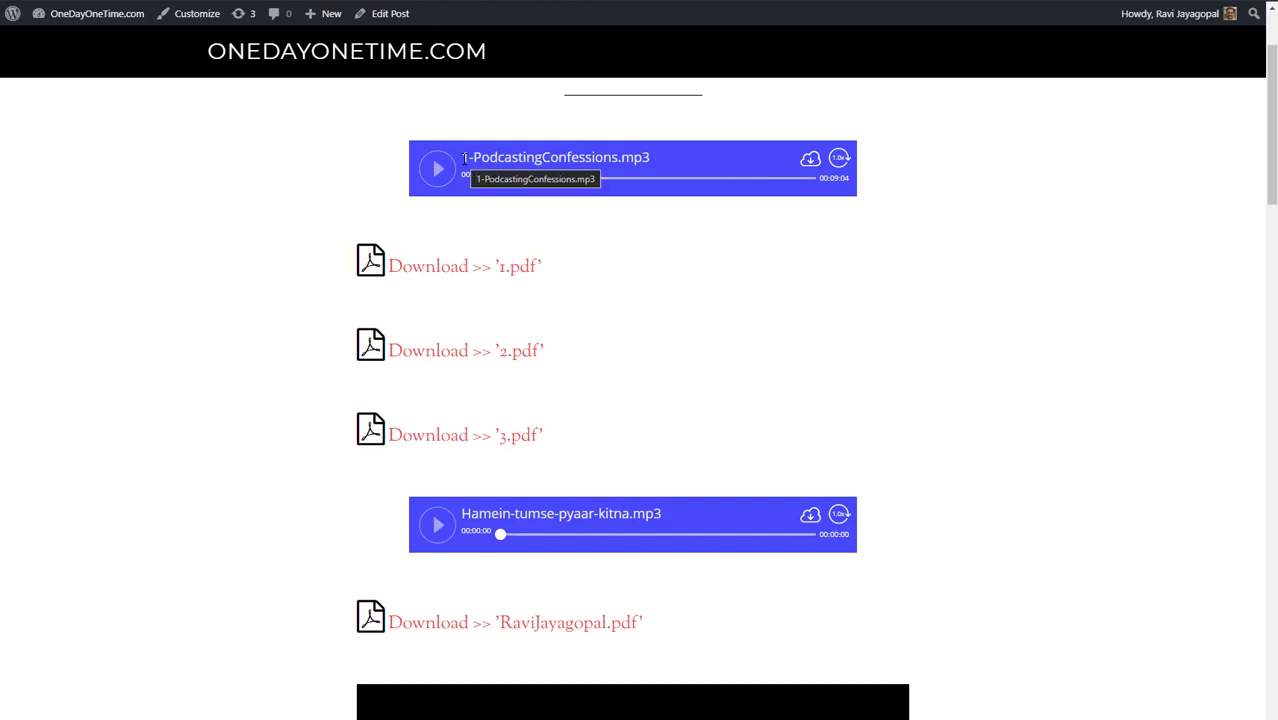
scroll(560, 420, "down", 2)
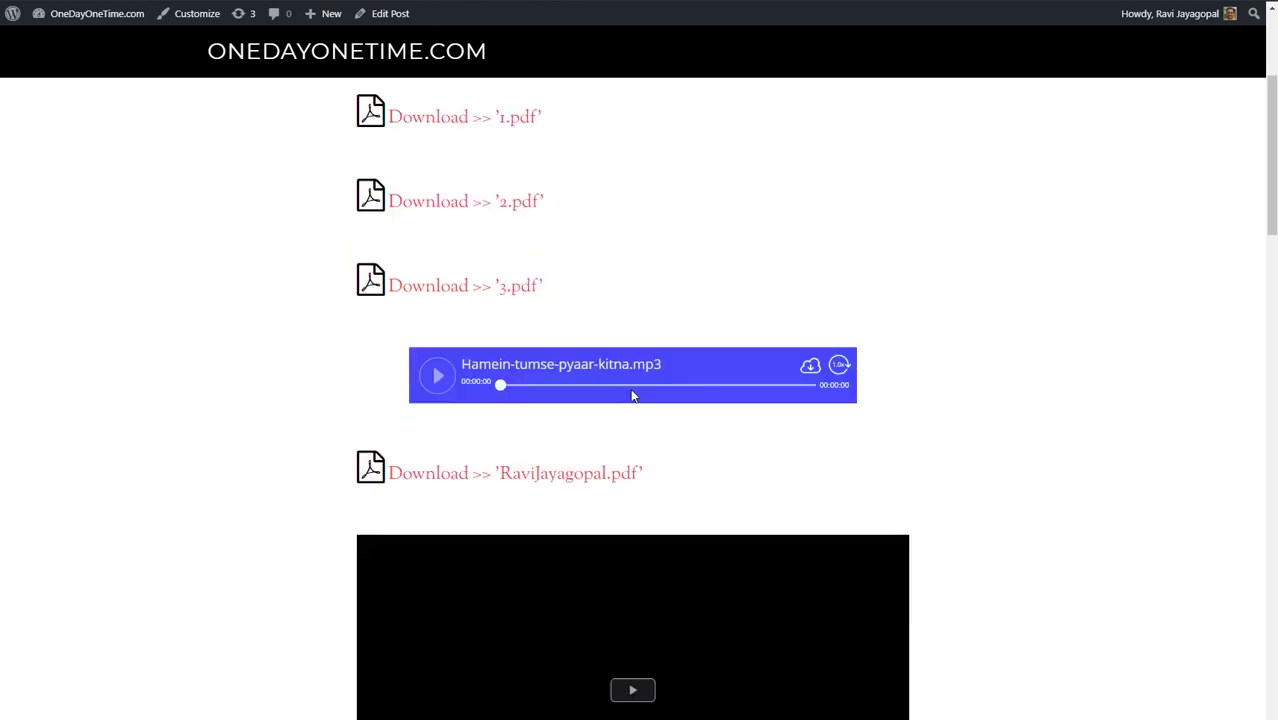
scroll(510, 410, "down", 3)
scroll(532, 366, "down", 4)
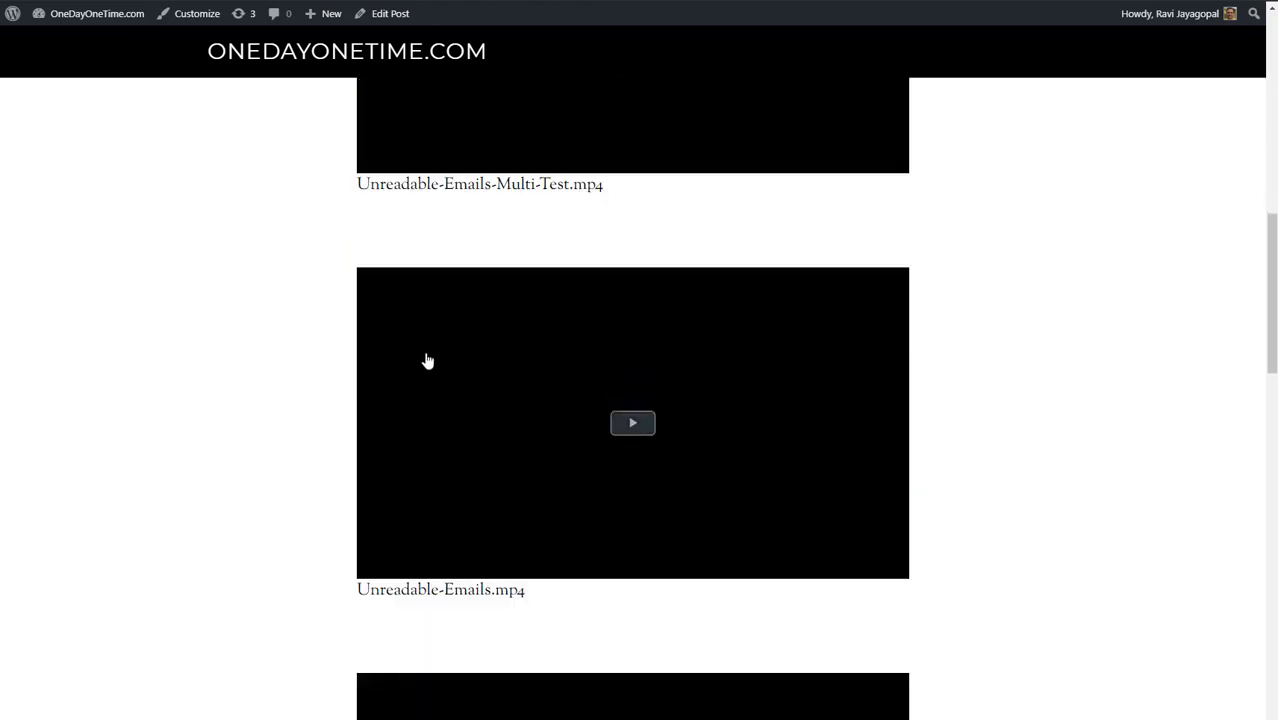
scroll(1033, 360, "up", 1)
scroll(1033, 360, "up", 7)
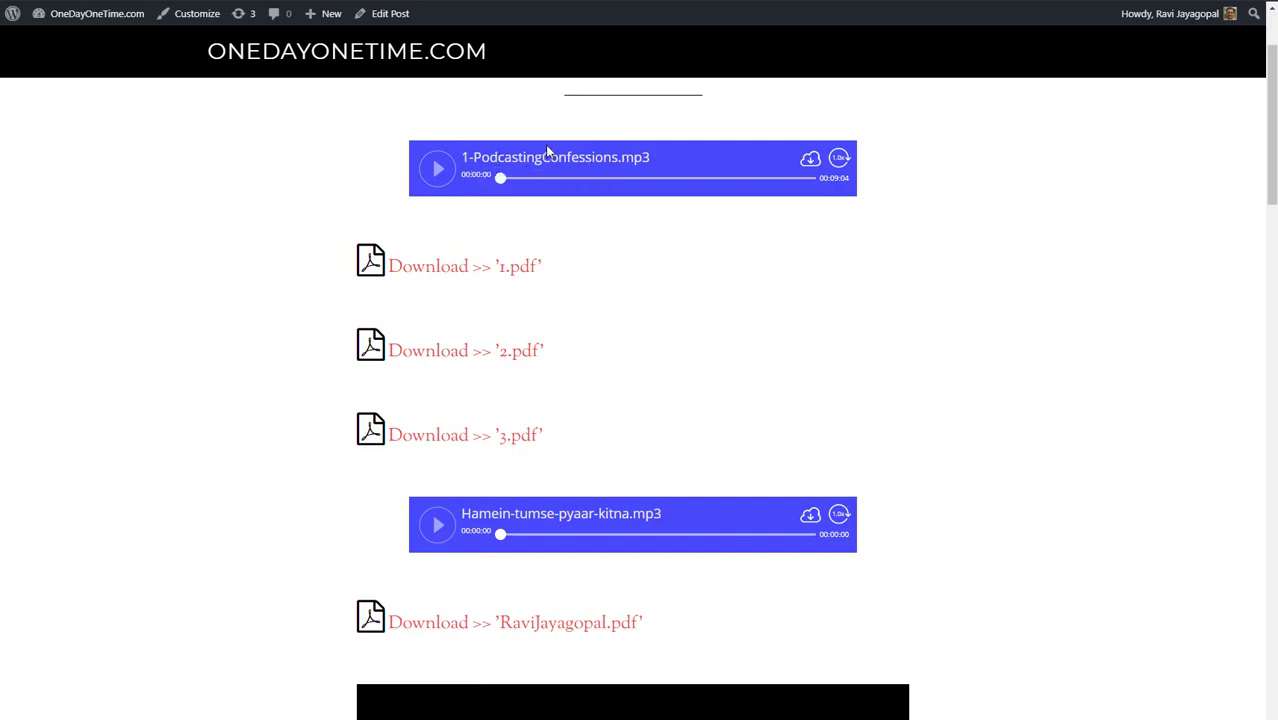
Check the order and file-name labels of the media in the IMP All 23 post, starting from 1-PodcastingConfessions.mp3
left_click_drag(463, 157, 650, 158)
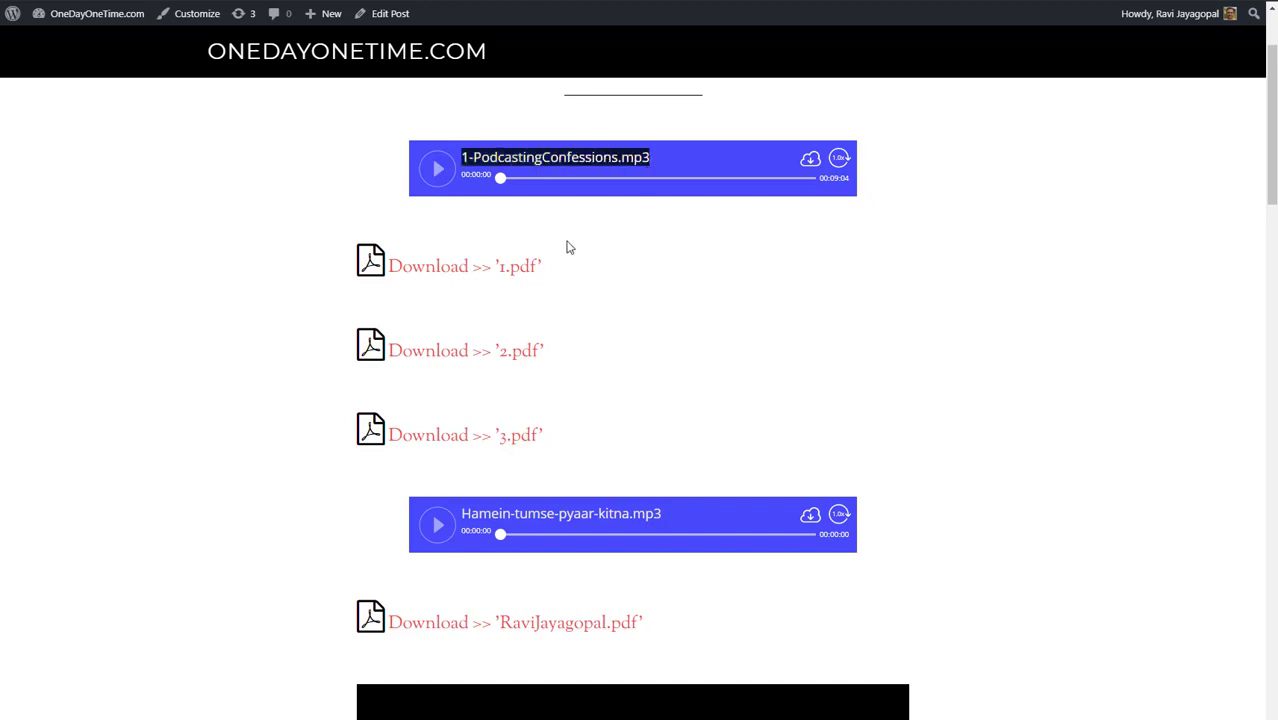
scroll(565, 245, "down", 2)
scroll(555, 197, "down", 2)
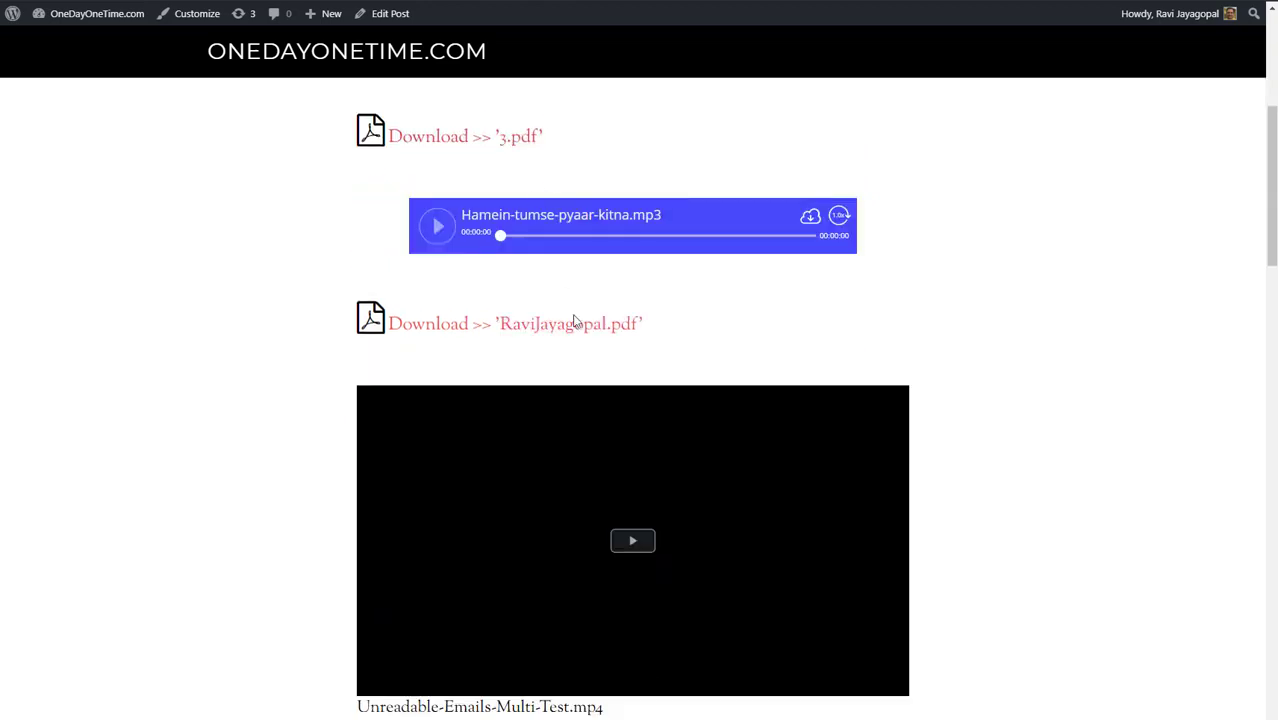
scroll(608, 262, "down", 3)
scroll(1066, 120, "up", 7)
scroll(760, 265, "up", 3)
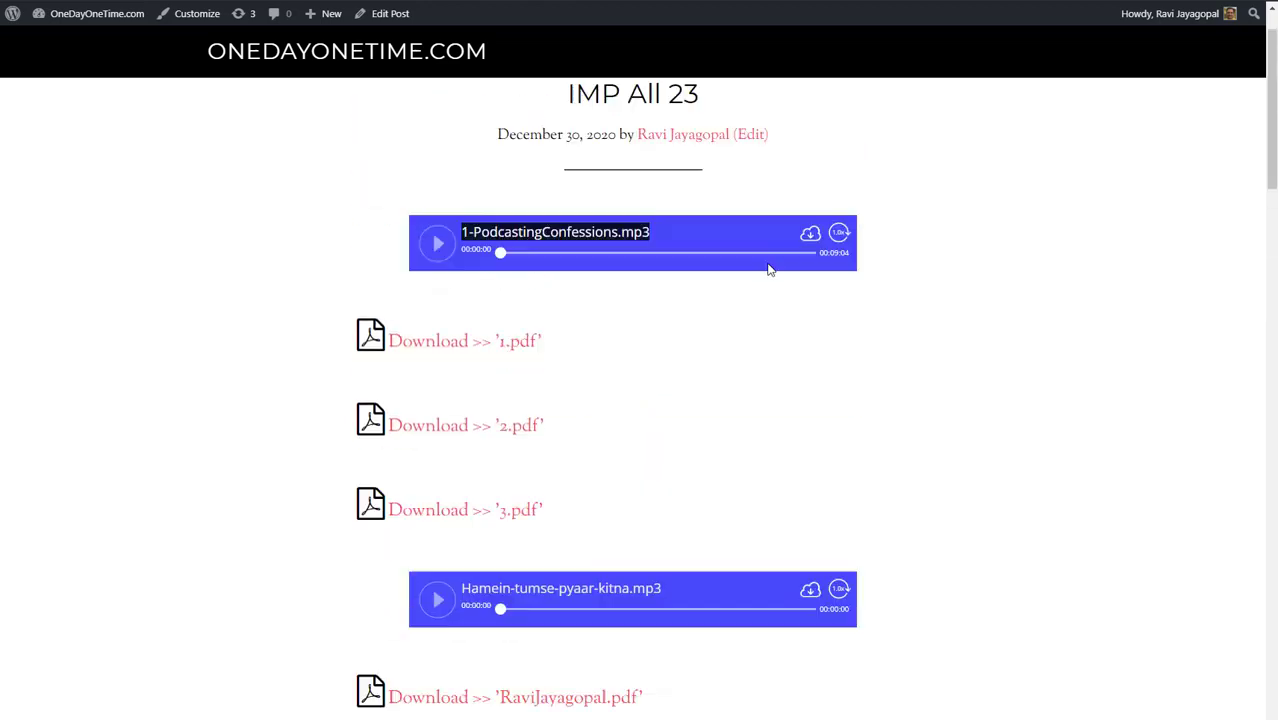
left_click_drag(570, 162, 779, 165)
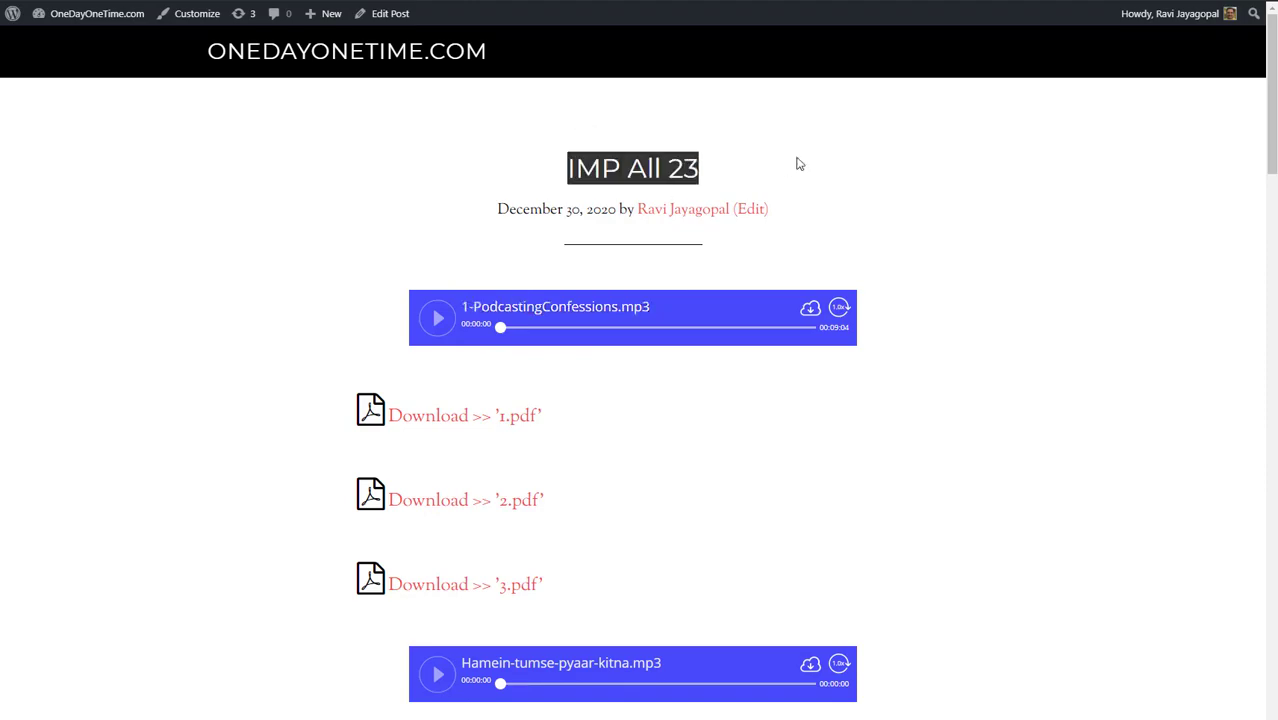
Review the IMP All shortcode's name and its content type options, keeping Instant Media Page (all files) selected
key("ctrl+Tab")
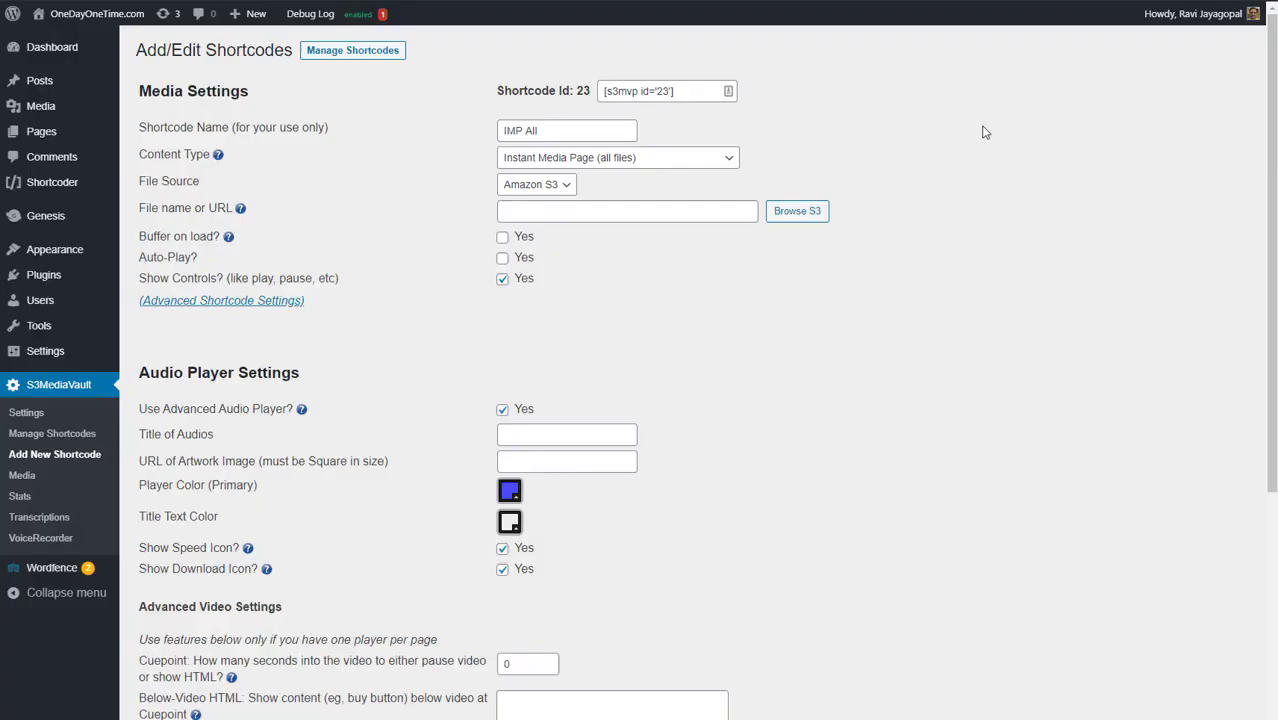
triple_click(564, 136)
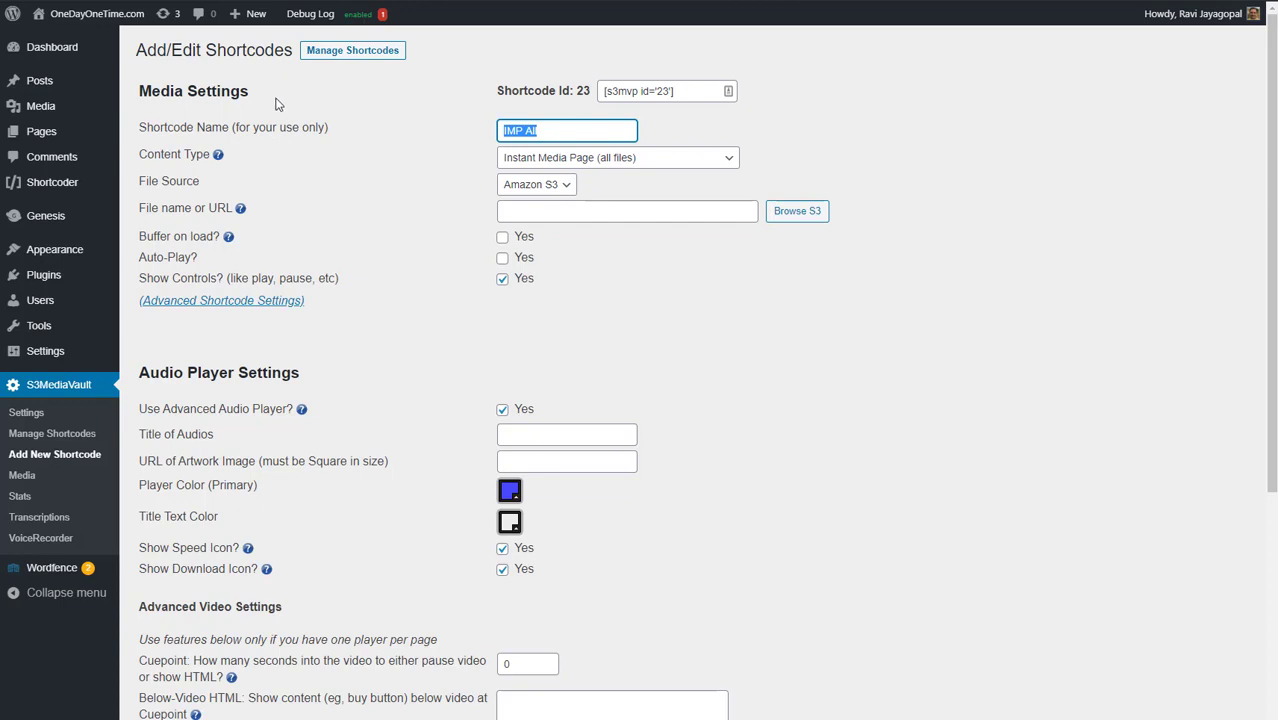
left_click_drag(558, 131, 481, 148)
left_click(592, 160)
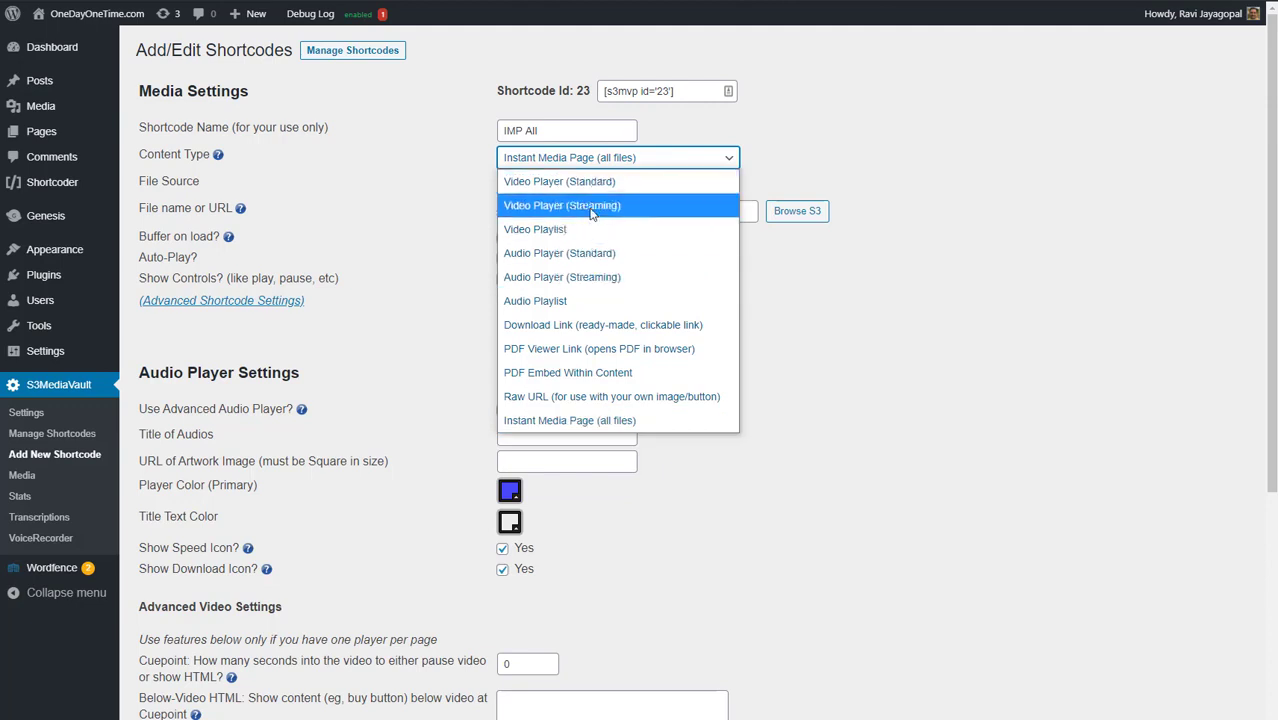
left_click(634, 420)
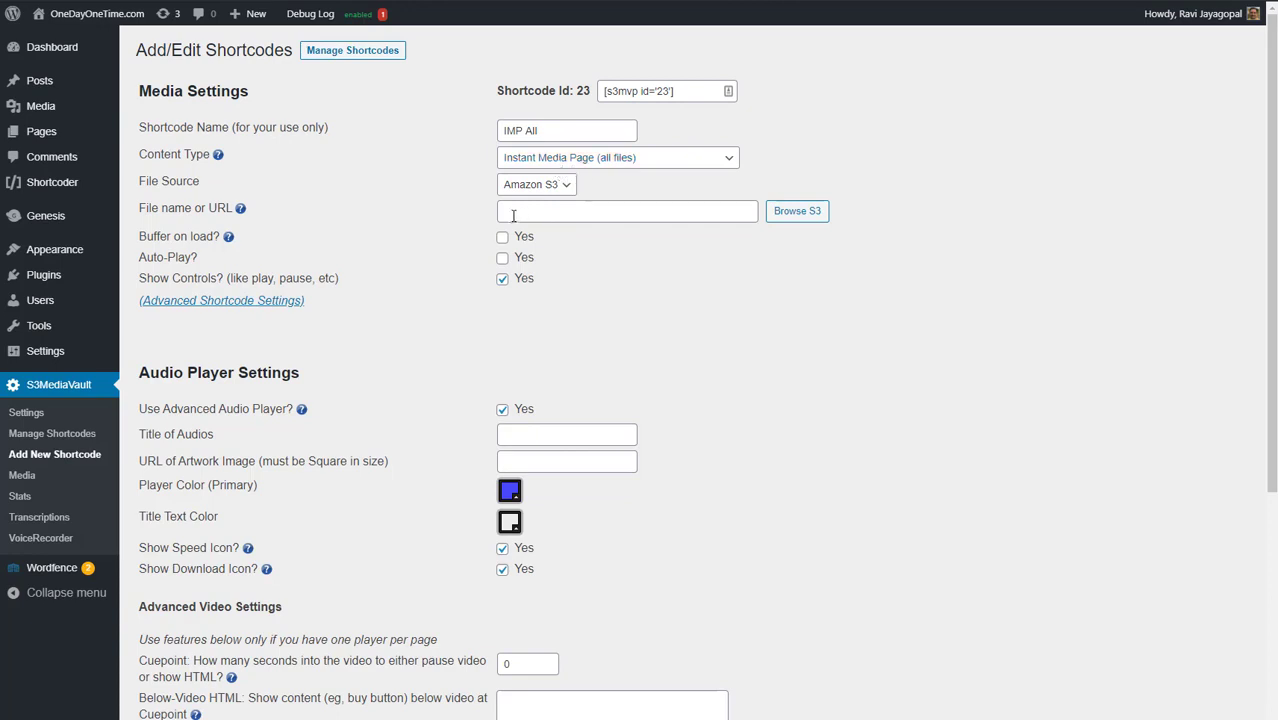
Show the advanced shortcode settings and enter /course1 as the different main bucket or sub-folder
left_click(227, 306)
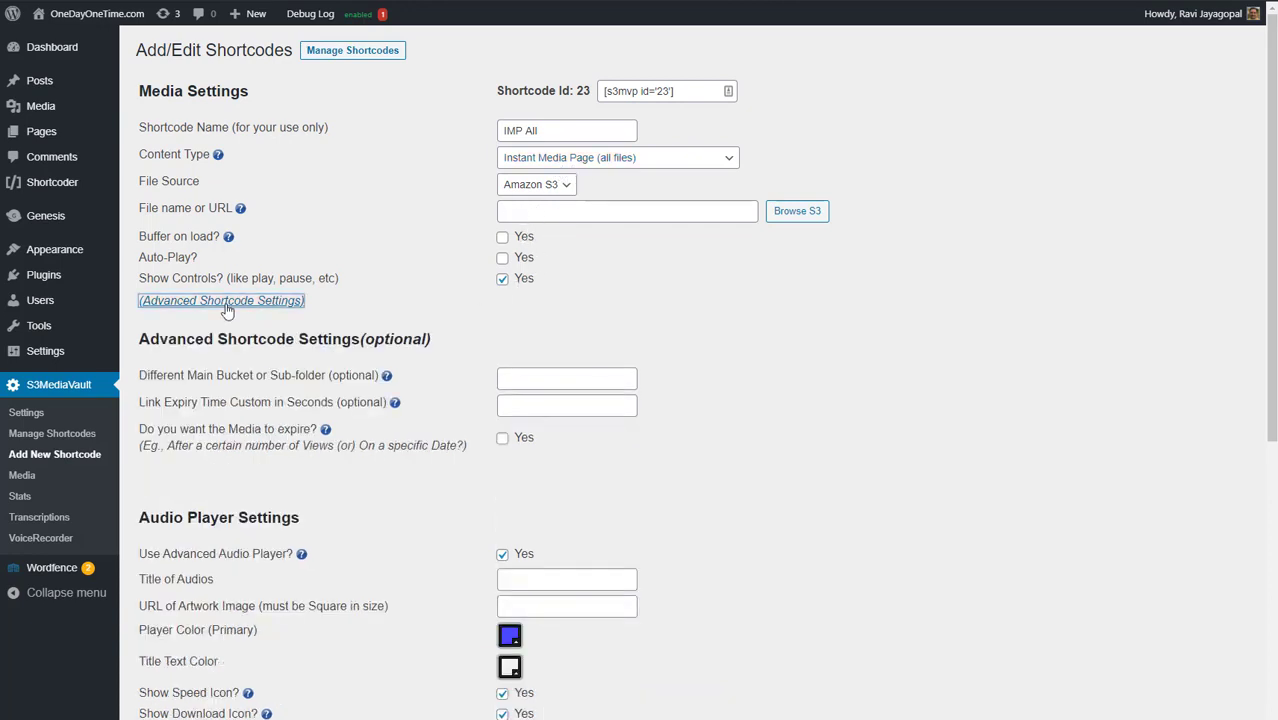
left_click(531, 381)
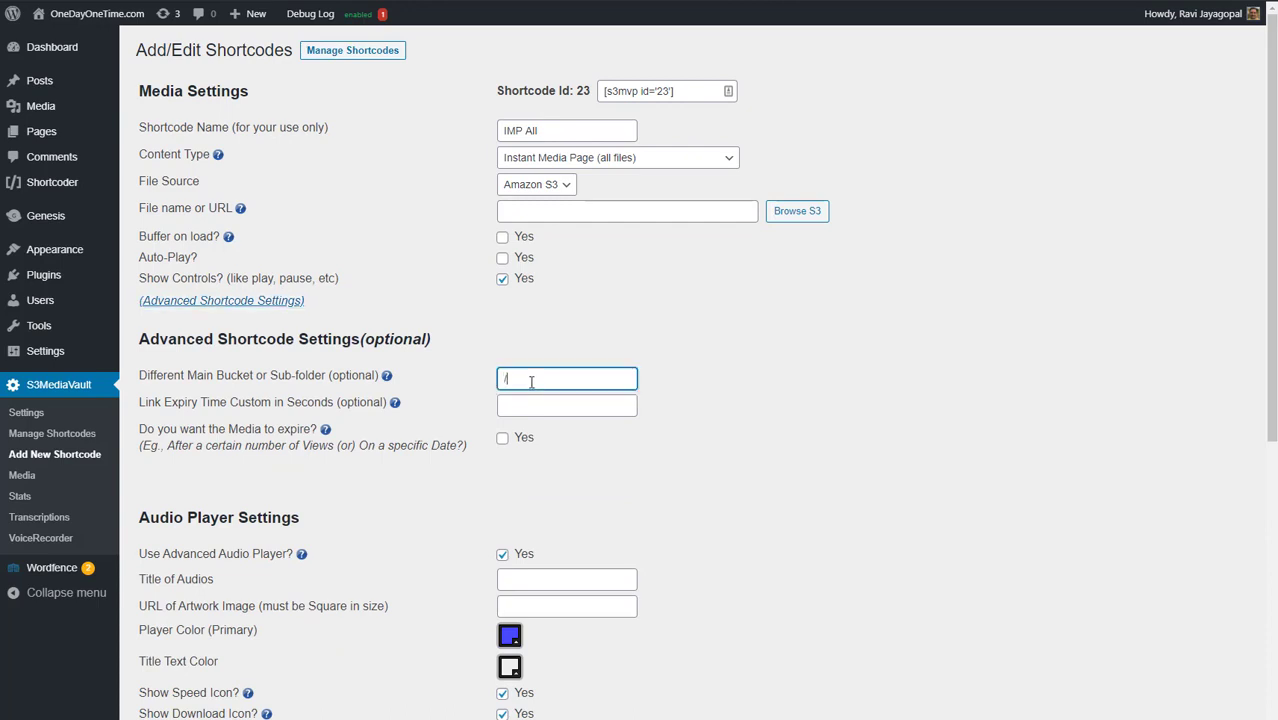
type("/course1")
Set the shortcode's content type to Audio Player (Standard) and its optional sub-folder to /audio
left_click(605, 165)
left_click(605, 167)
left_click(588, 163)
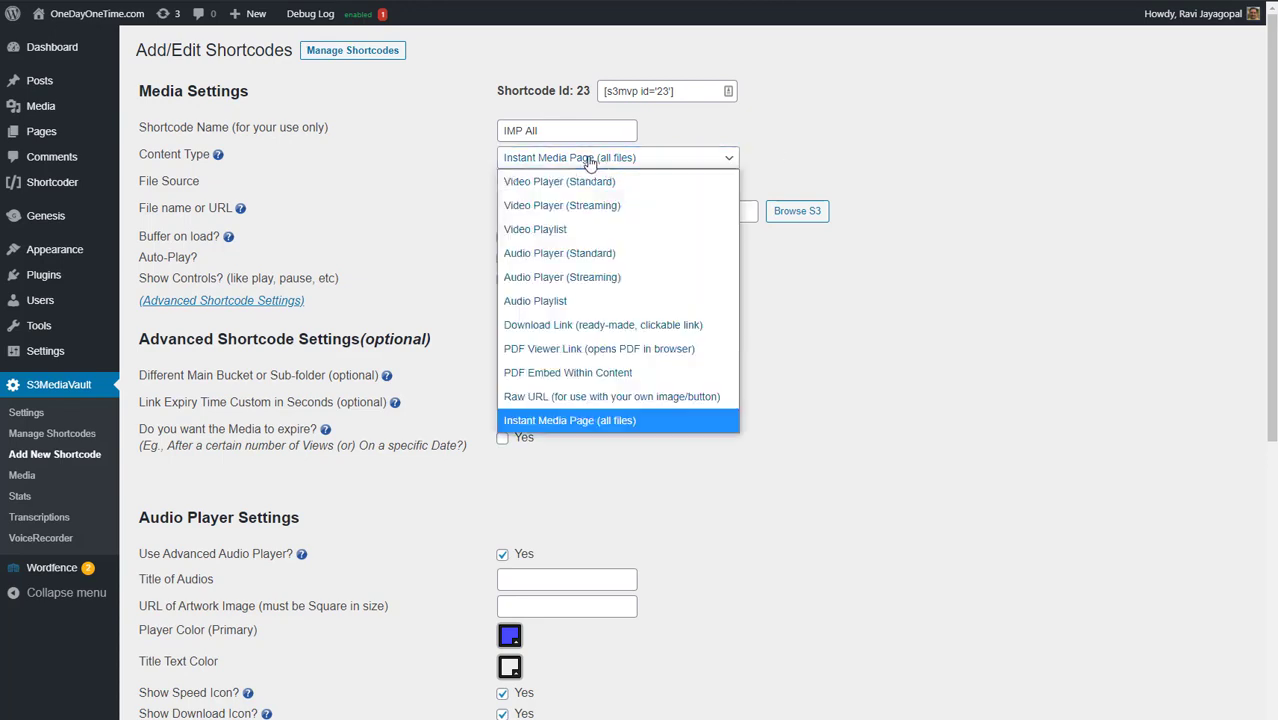
left_click(580, 253)
left_click(891, 130)
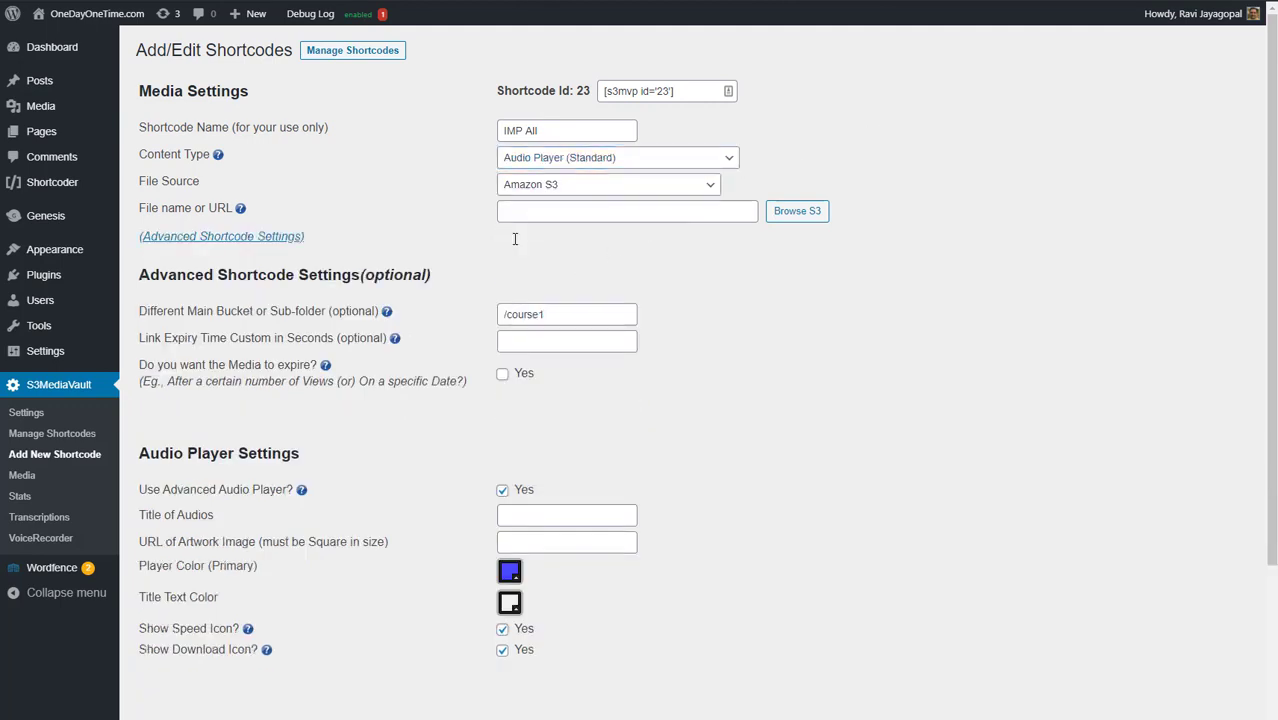
left_click_drag(559, 313, 394, 325)
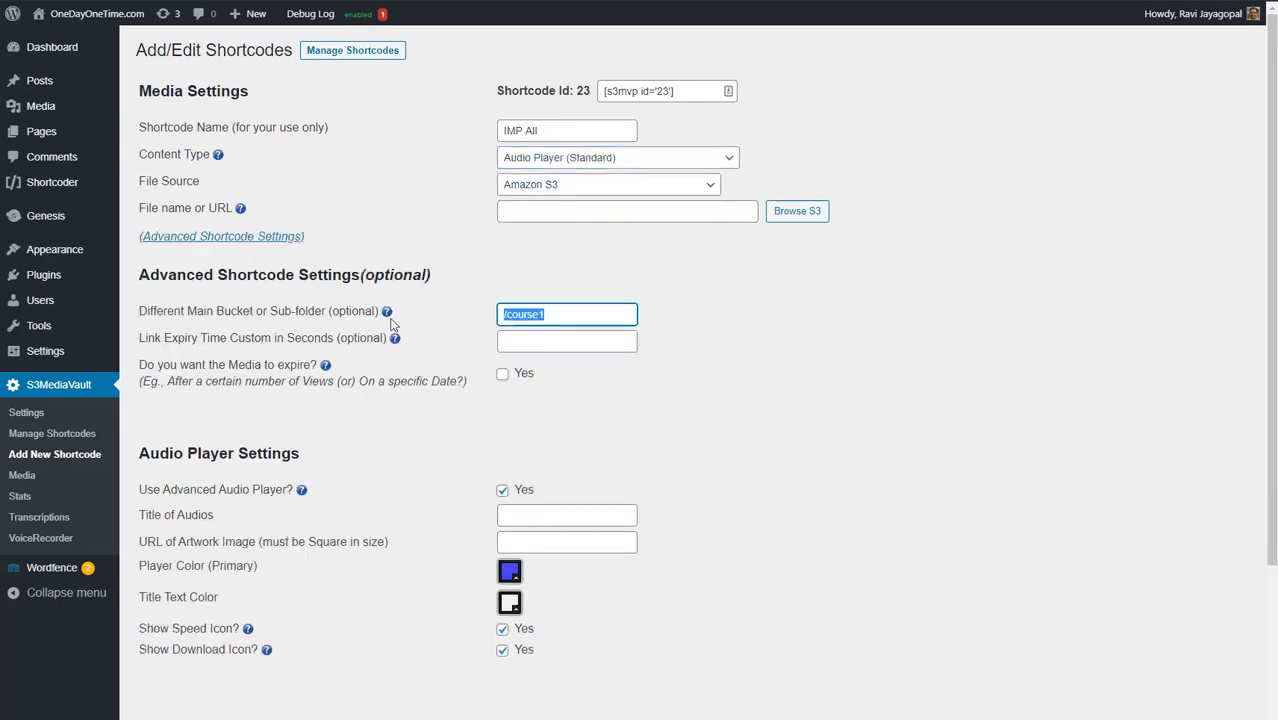
key("BackSpace")
type("S3MediaVault\\Tutorials\\IMP")
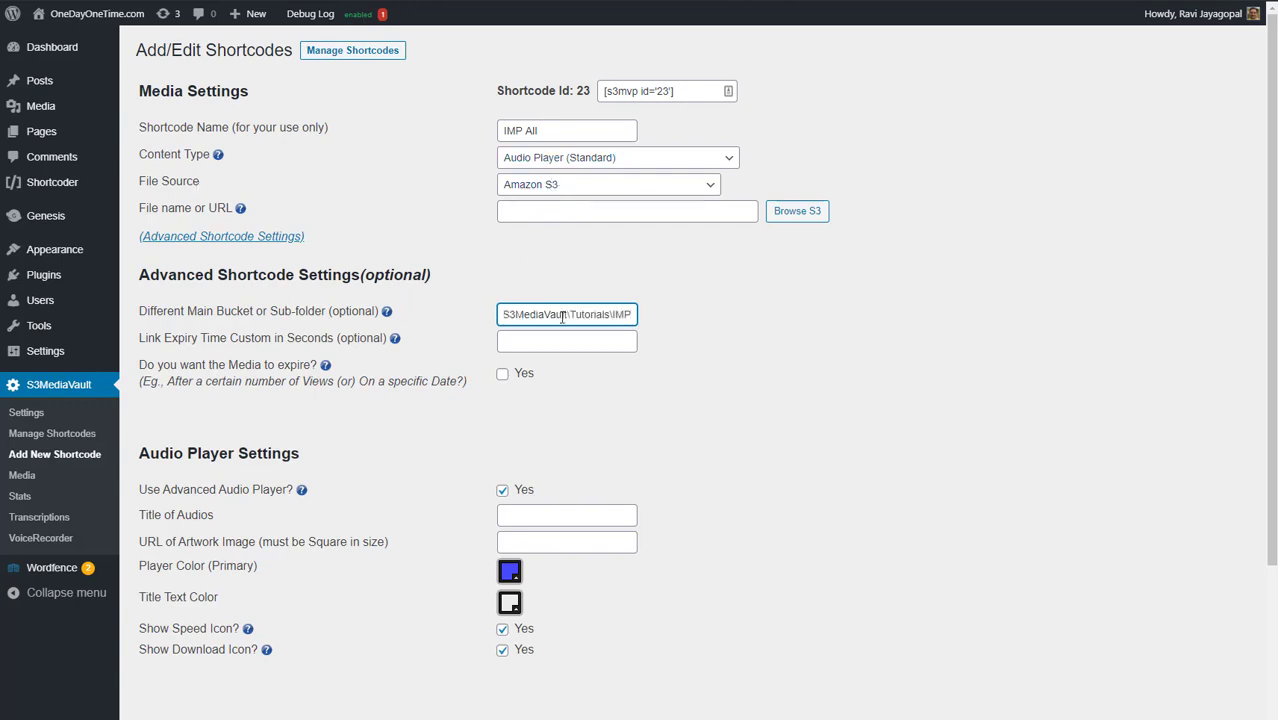
key("ctrl+z")
type("/audio")
Change the shortcode's optional sub-folder to /video and its content type to Video Player (Standard)
key("ctrl+a")
key("shift+Left")
key("shift+Left")
type("/video")
left_click(598, 166)
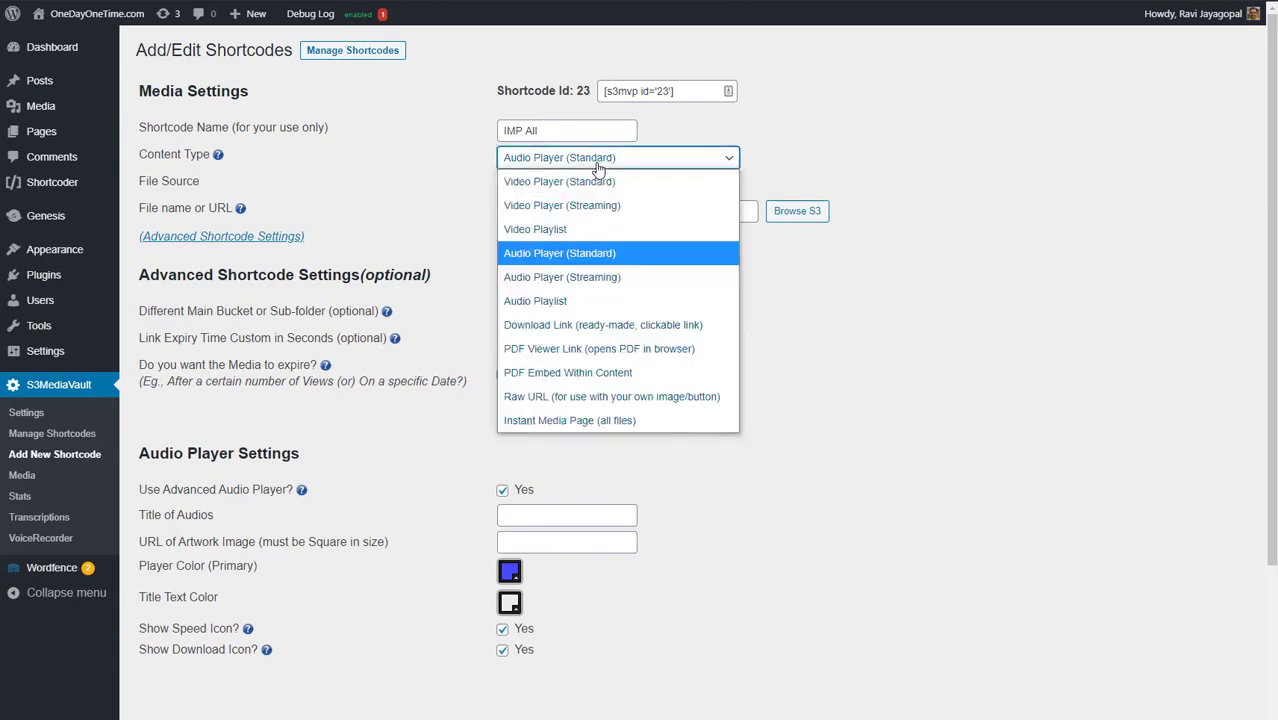
left_click(593, 181)
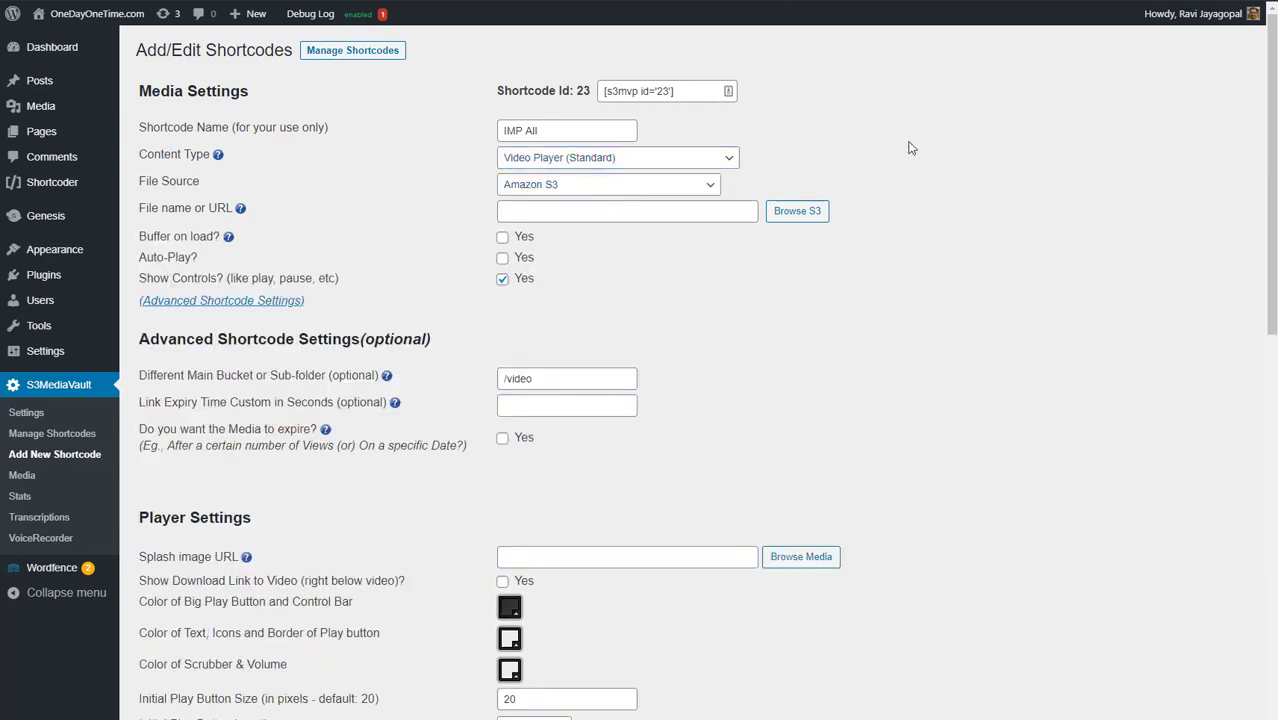
left_click_drag(548, 378, 493, 387)
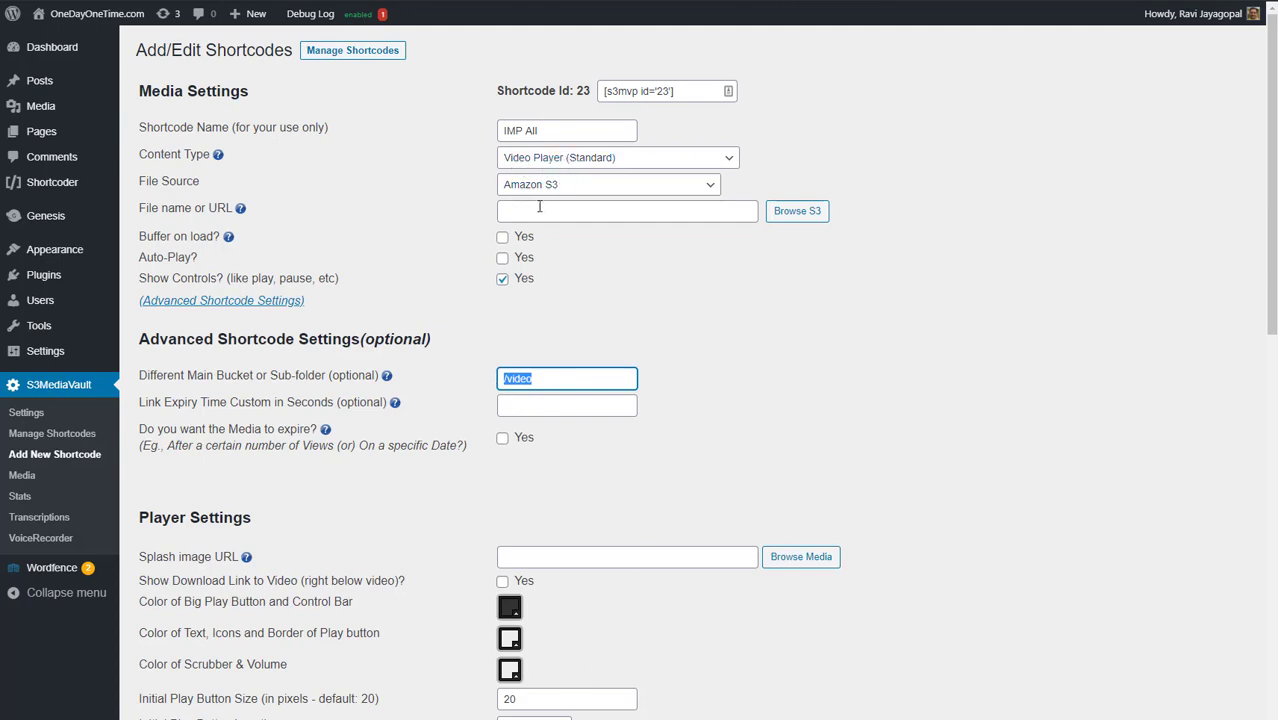
left_click(550, 378)
left_click_drag(550, 378, 500, 385)
left_click(545, 385)
left_click_drag(550, 380, 423, 398)
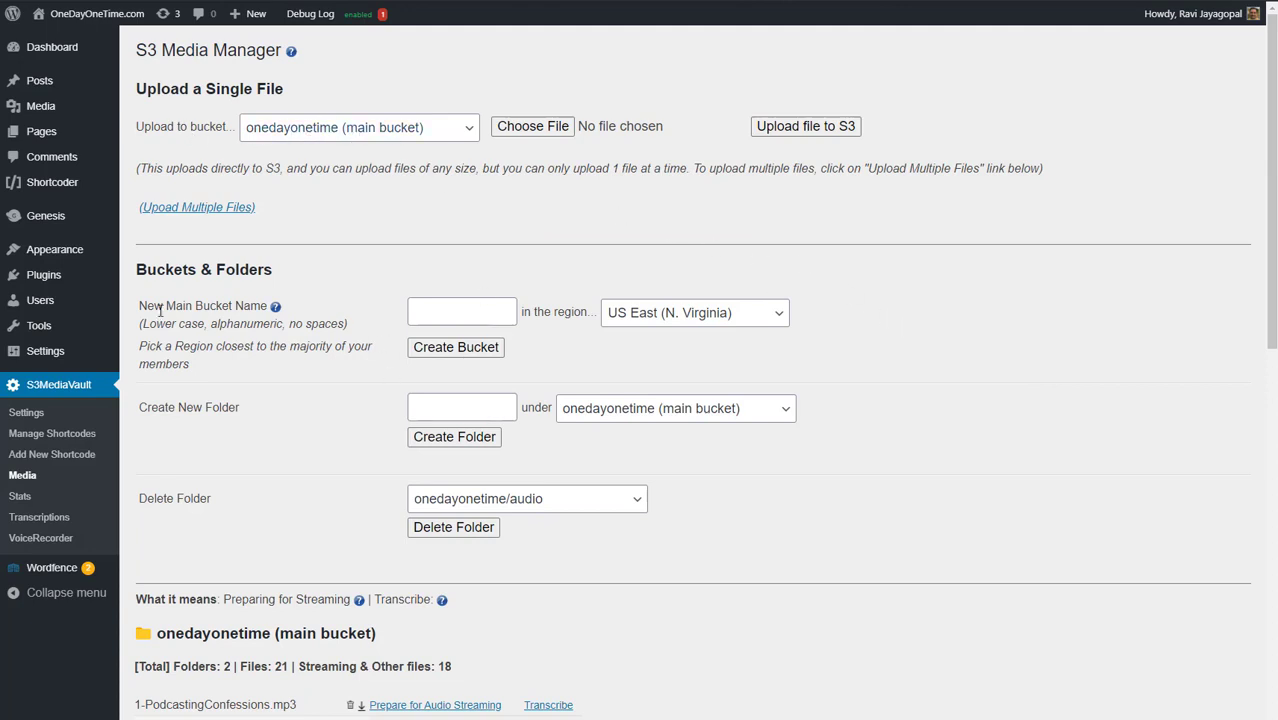
Create a new folder named video under onedayonetime (main bucket) in the S3 Media Manager
left_click_drag(147, 270, 338, 276)
left_click_drag(140, 407, 282, 410)
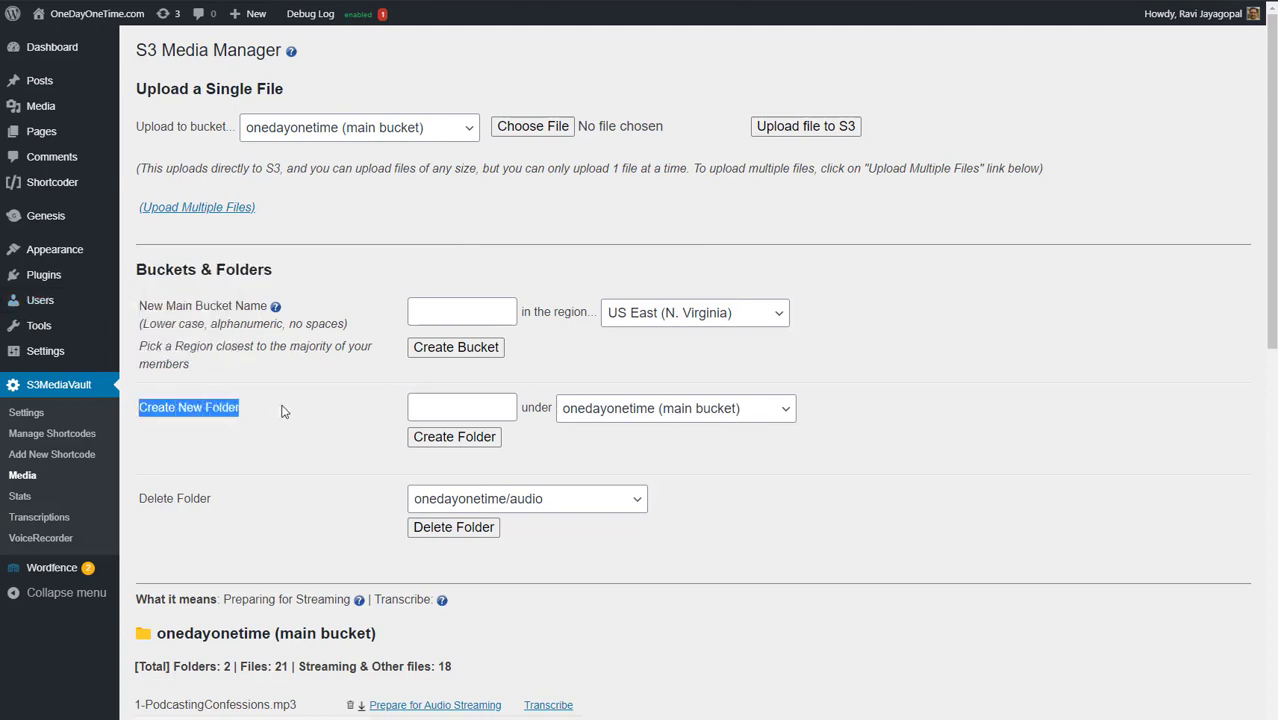
left_click(474, 404)
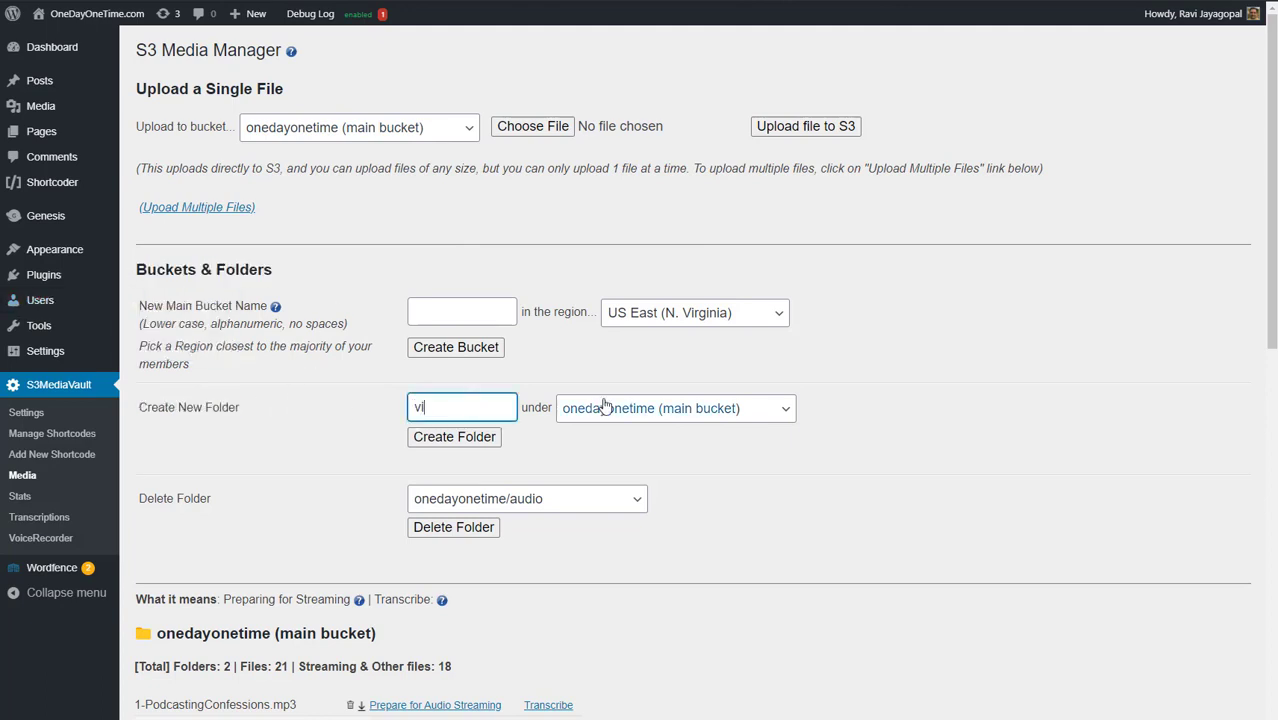
left_click(455, 444)
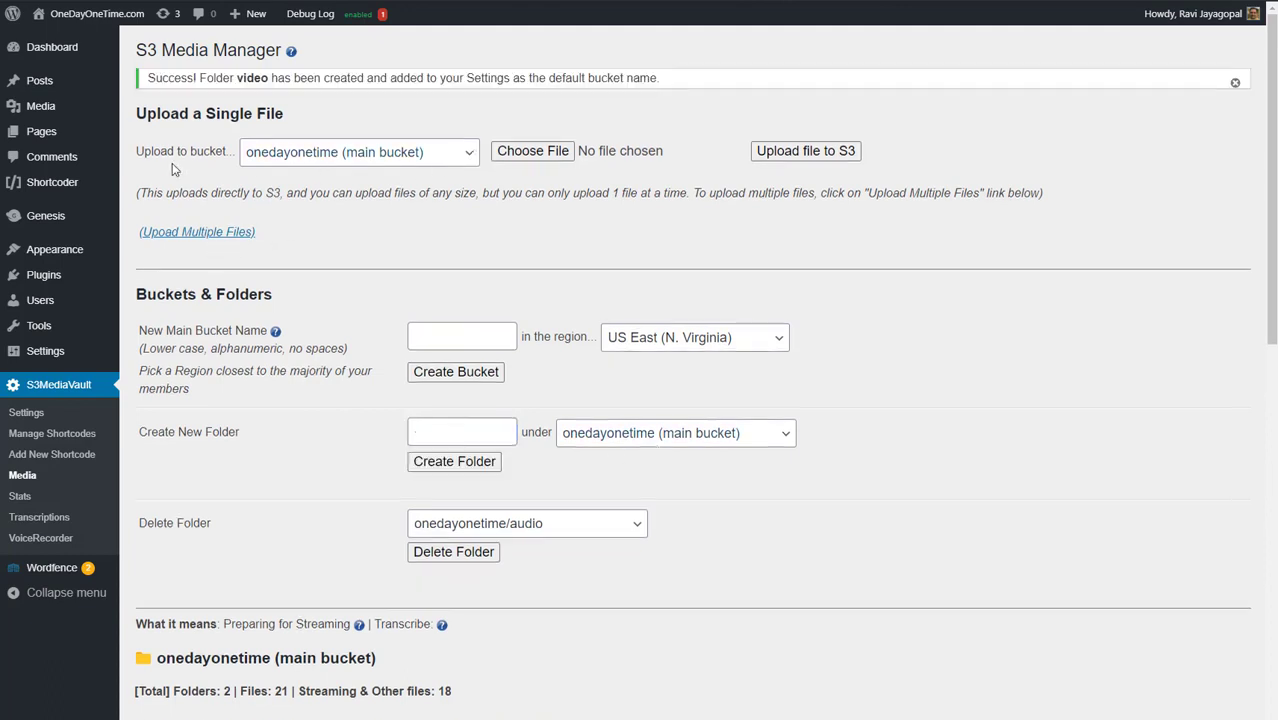
Show the multiple-file upload options and set the destination folder to onedayonetime/video
left_click_drag(128, 157, 236, 152)
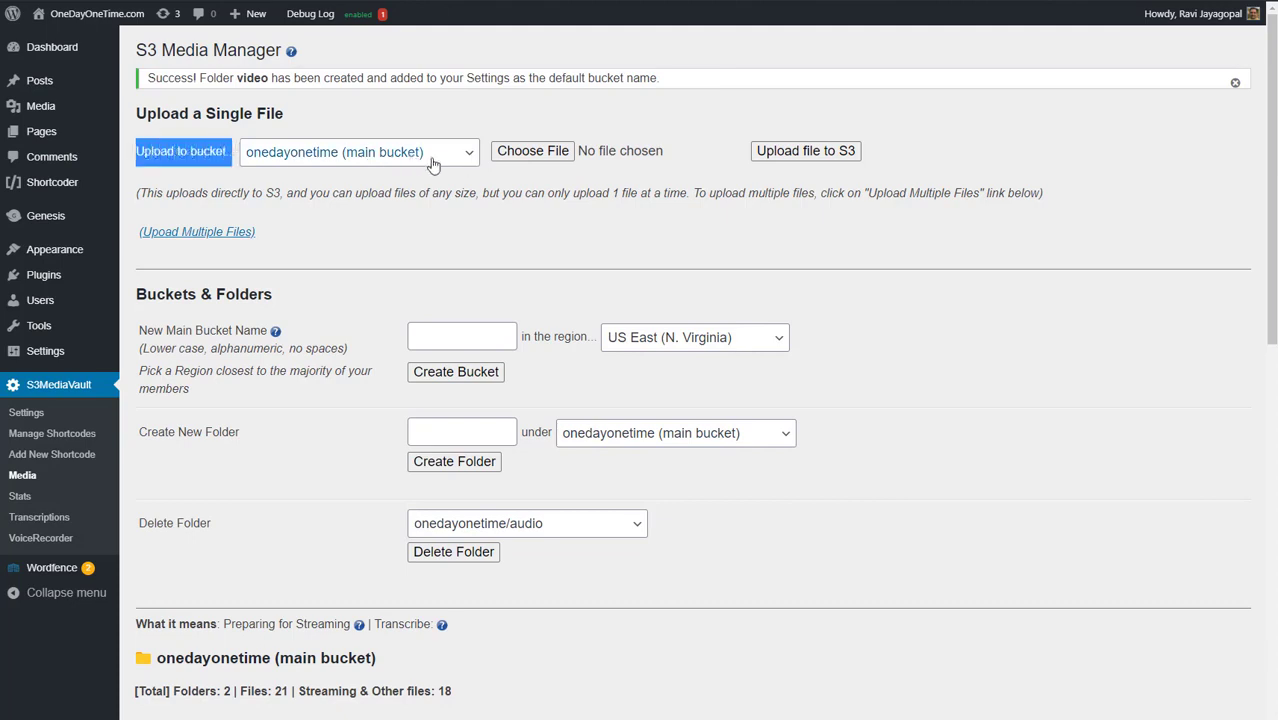
left_click(199, 232)
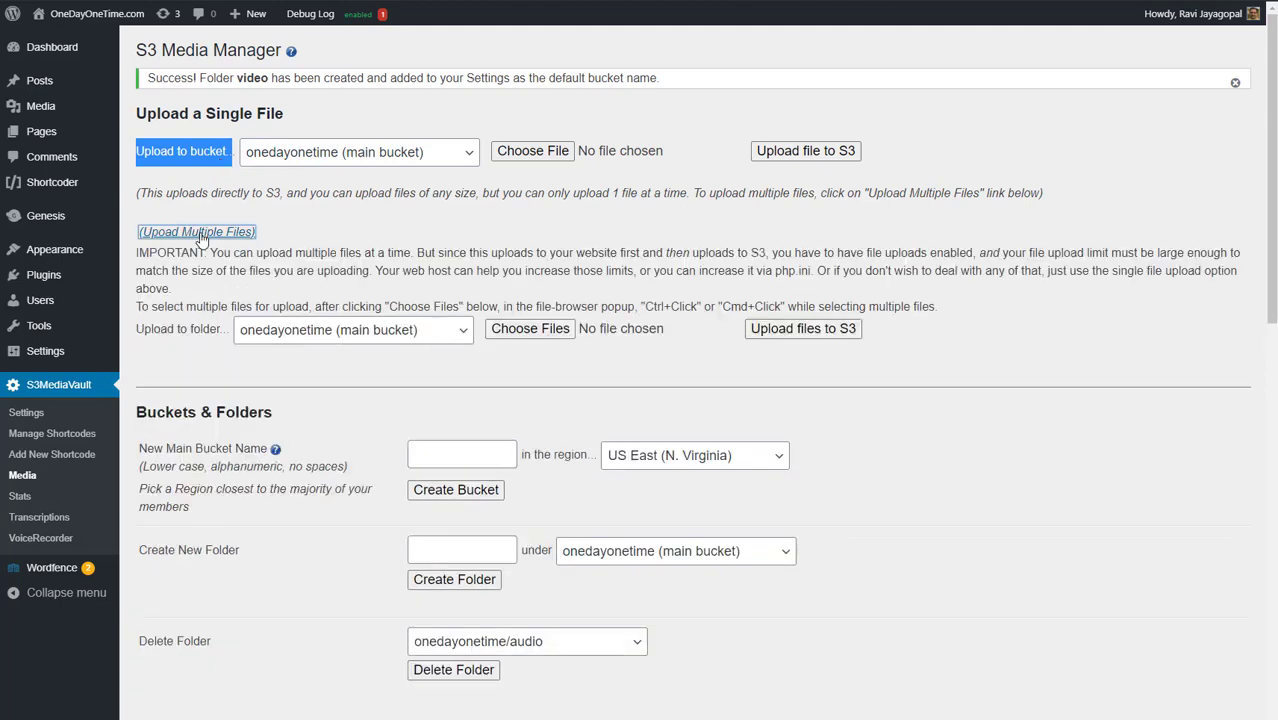
left_click(362, 333)
left_click(362, 334)
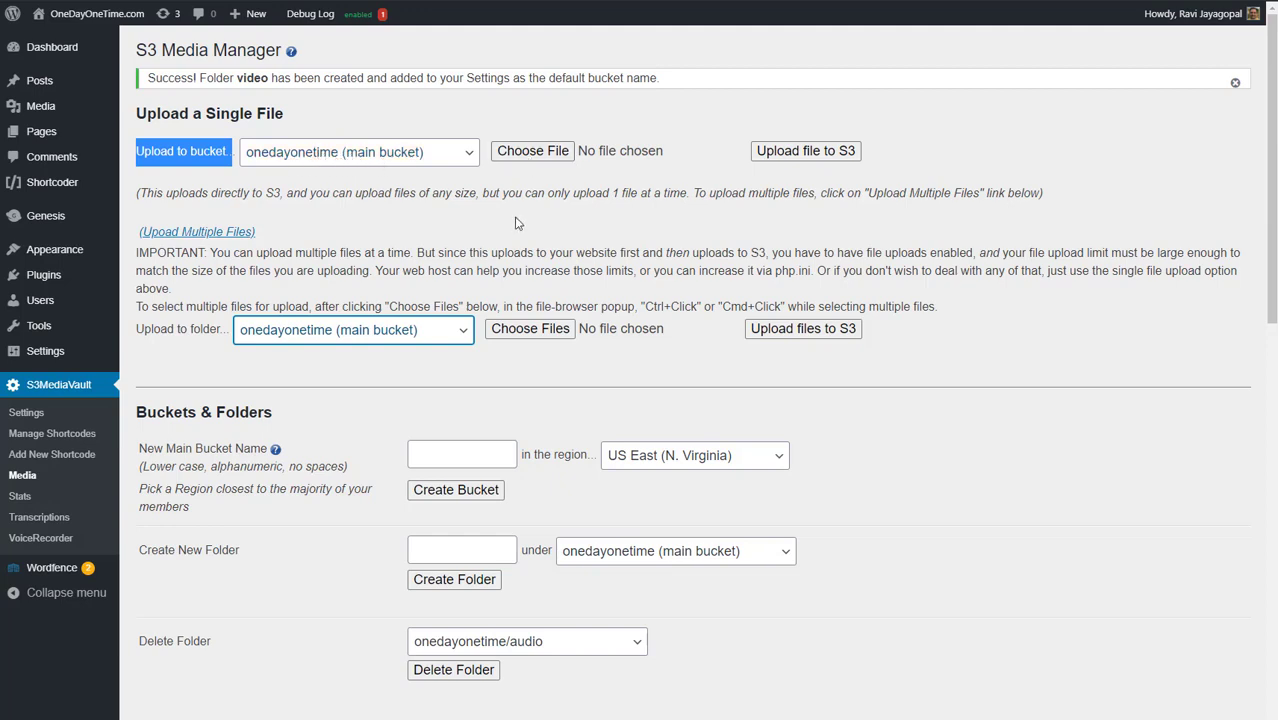
left_click(329, 293)
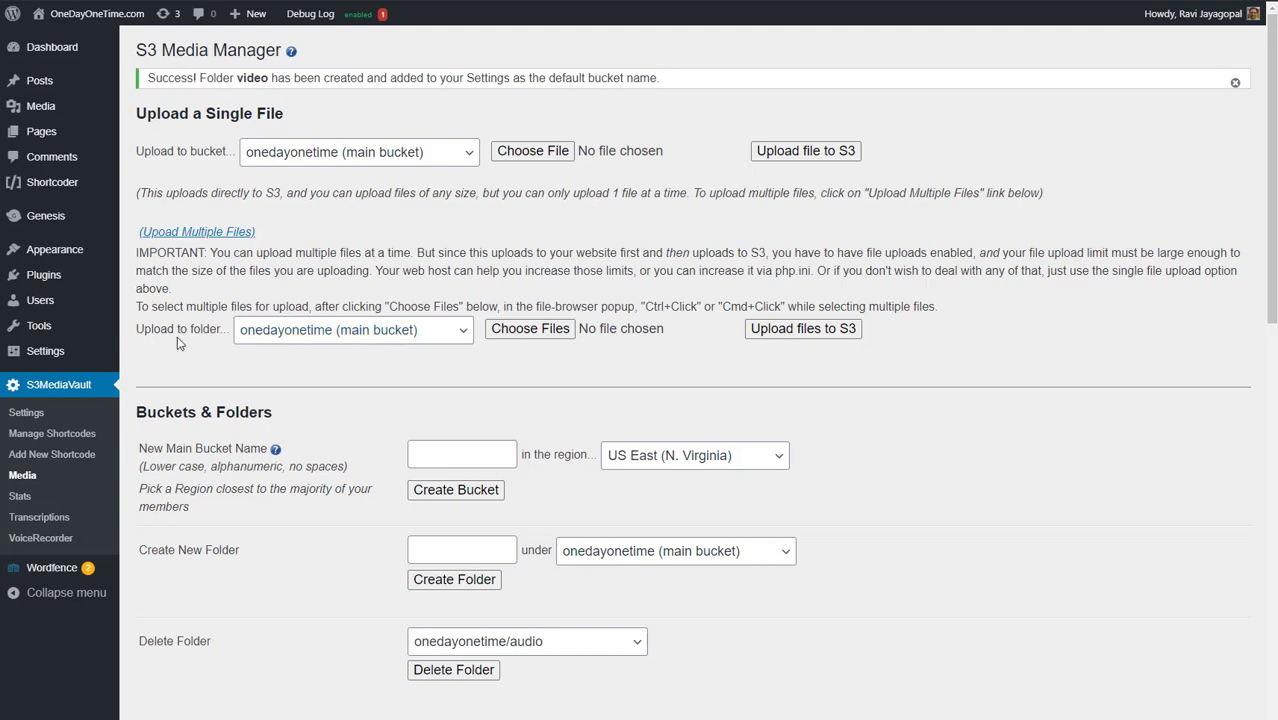
left_click(378, 340)
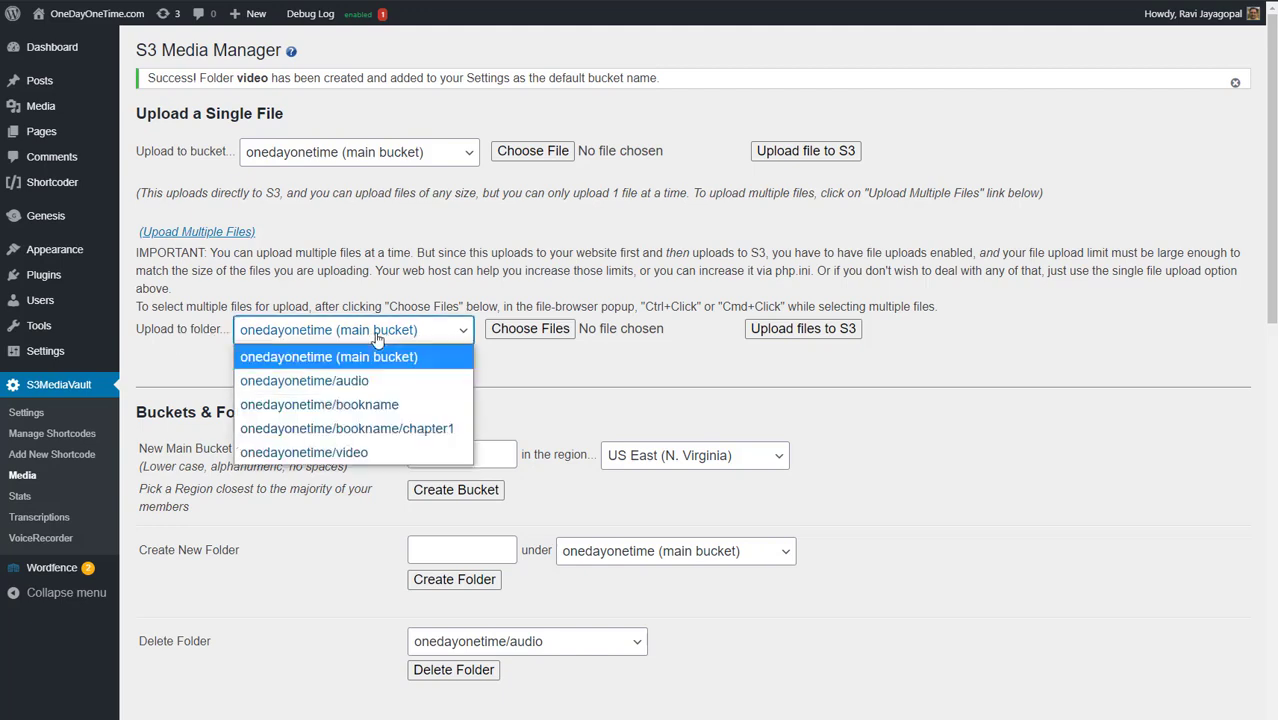
left_click(361, 450)
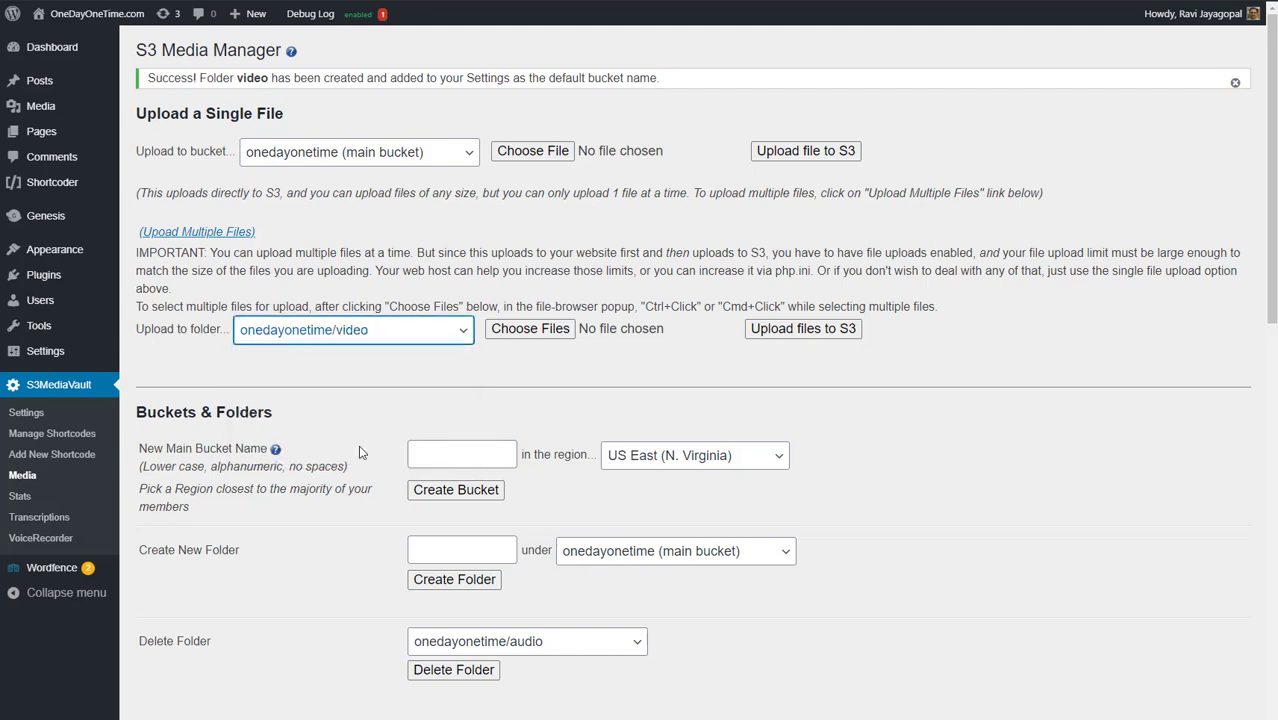
Upload test-lake.mp4, test-mountain2.mp4, test-nasa.mp4 and test2.mp4 together to S3 and check them in the video subfolder
left_click(543, 334)
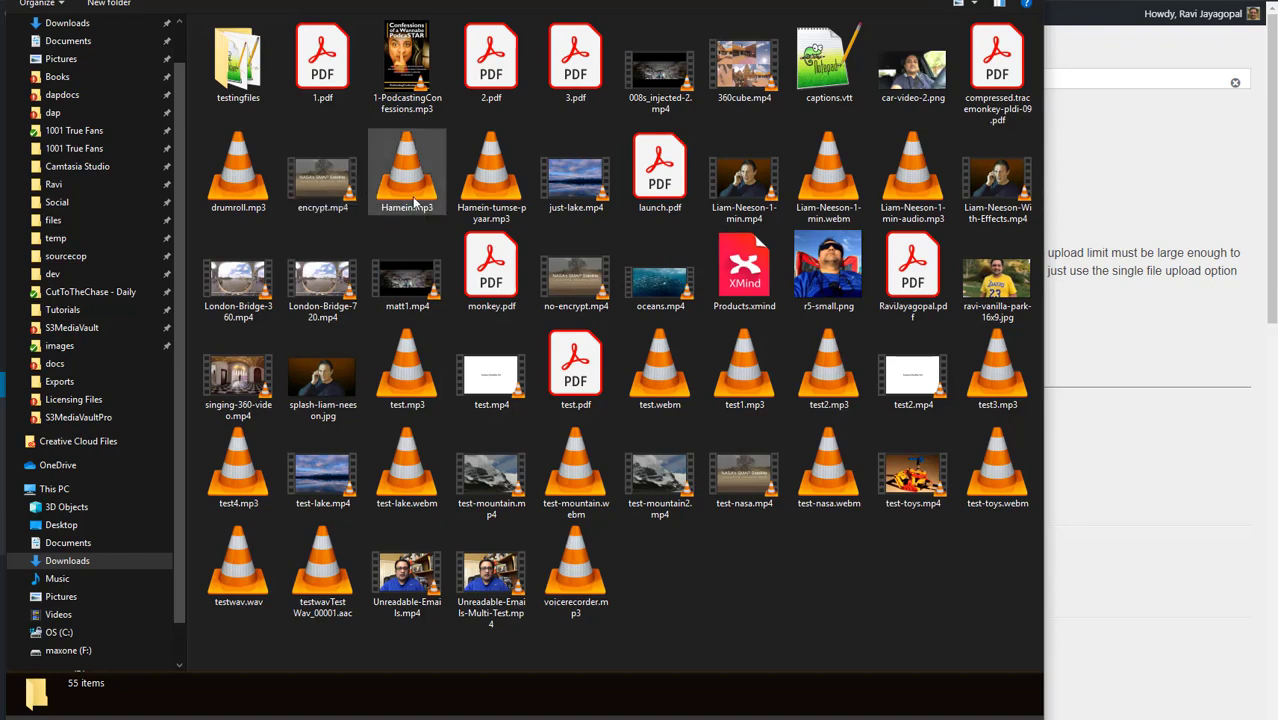
left_click(322, 470)
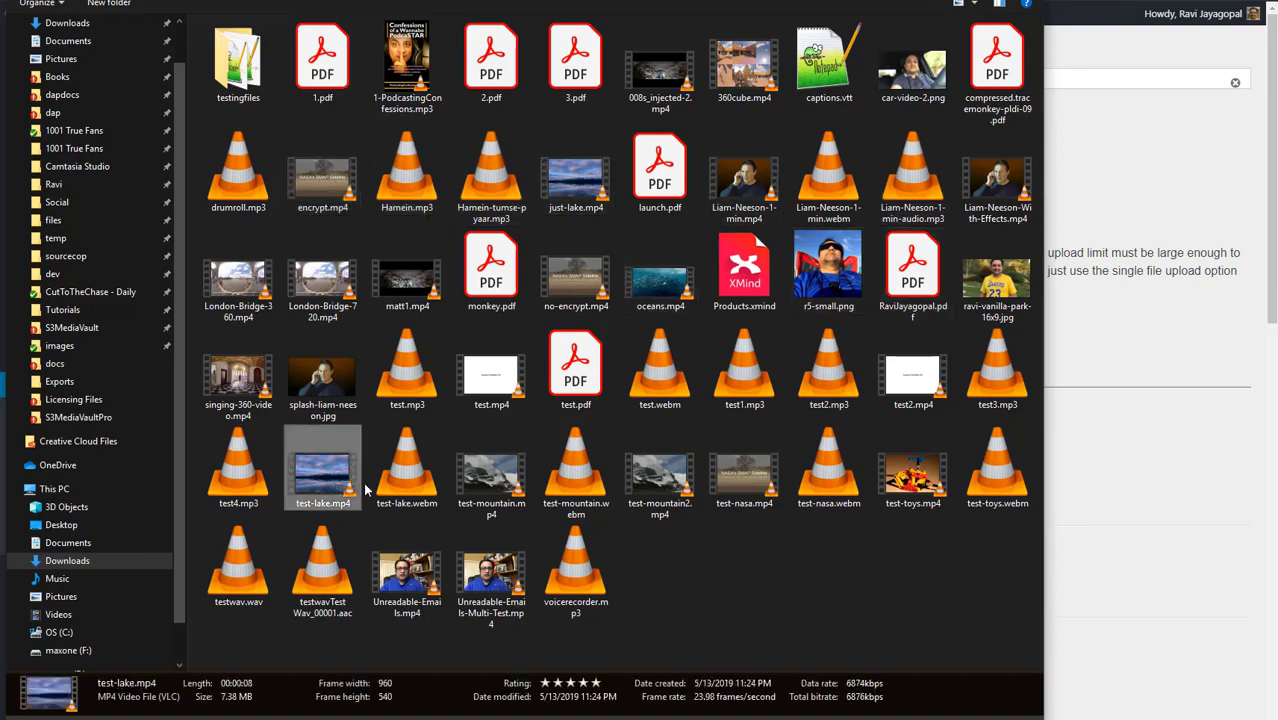
left_click(505, 478, "ctrl")
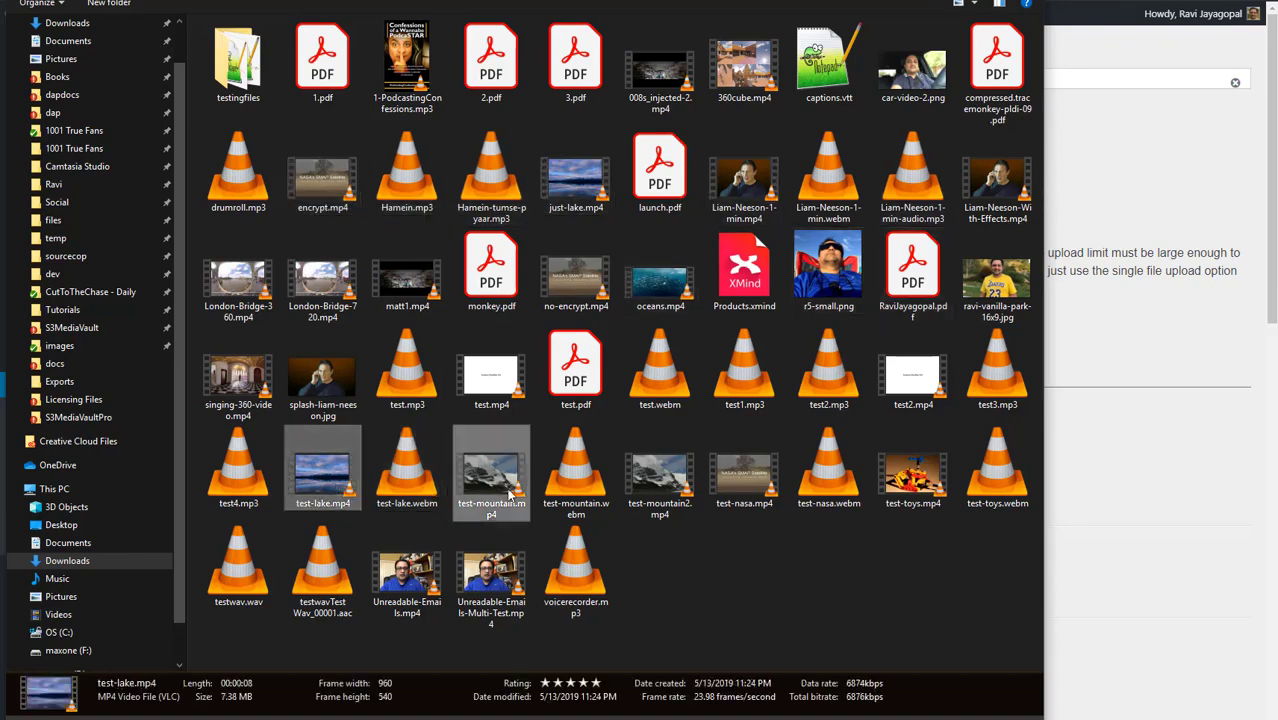
left_click(904, 388, "ctrl")
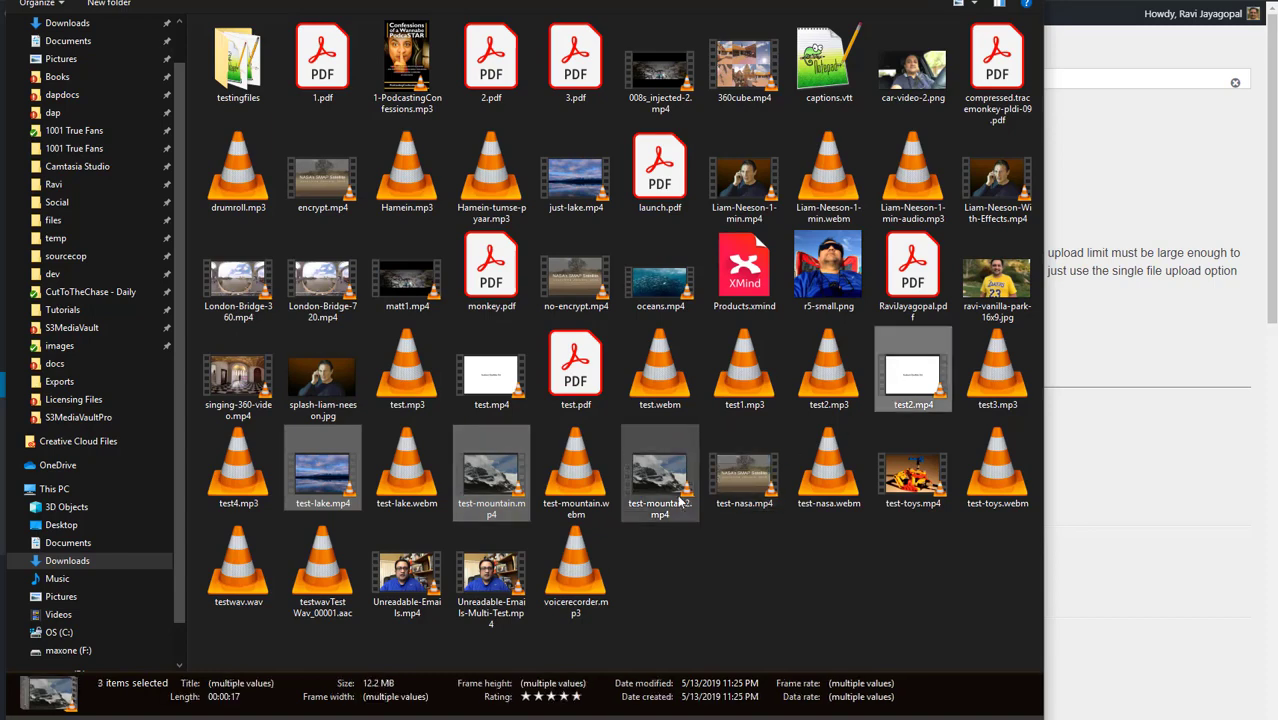
left_click(746, 480, "ctrl")
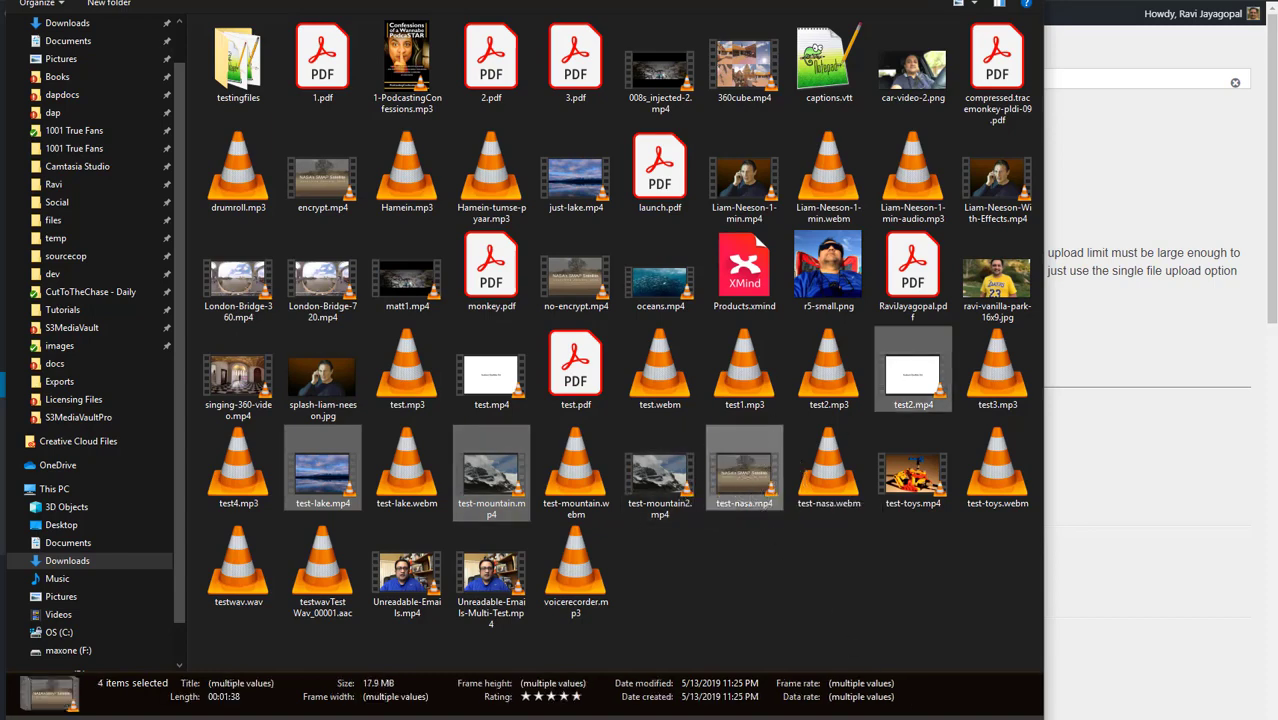
key("Return")
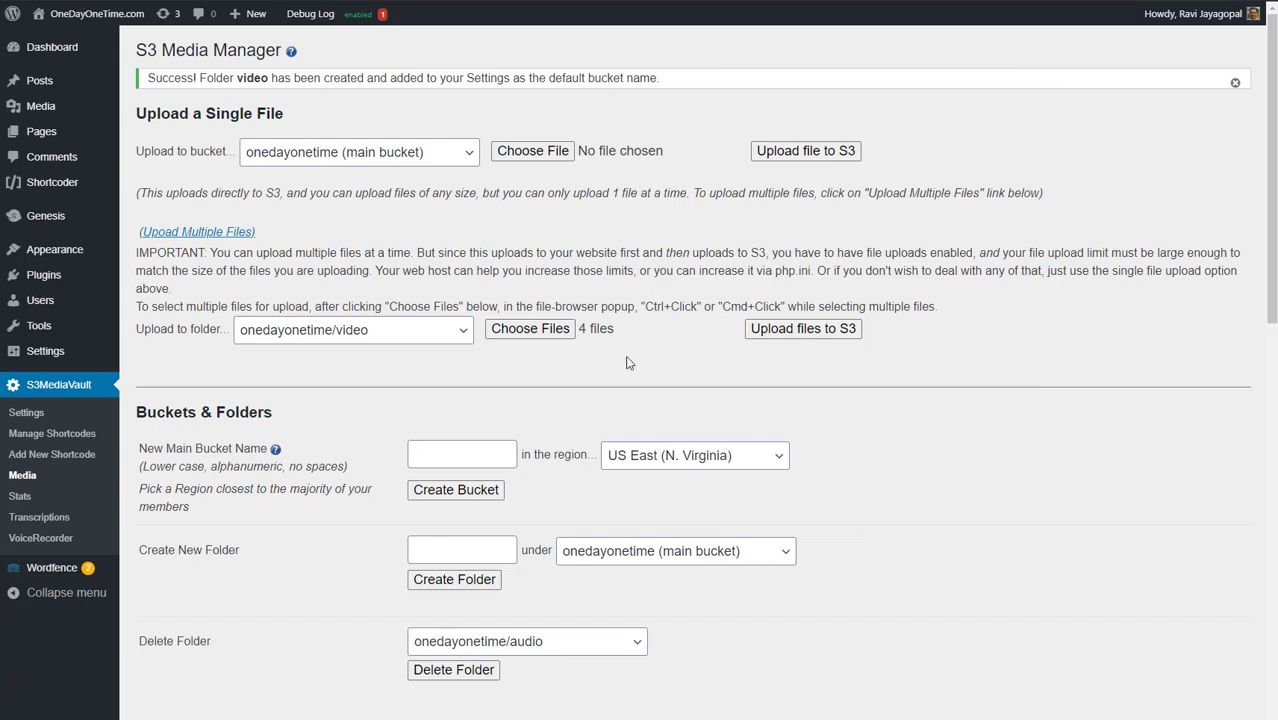
left_click(811, 335)
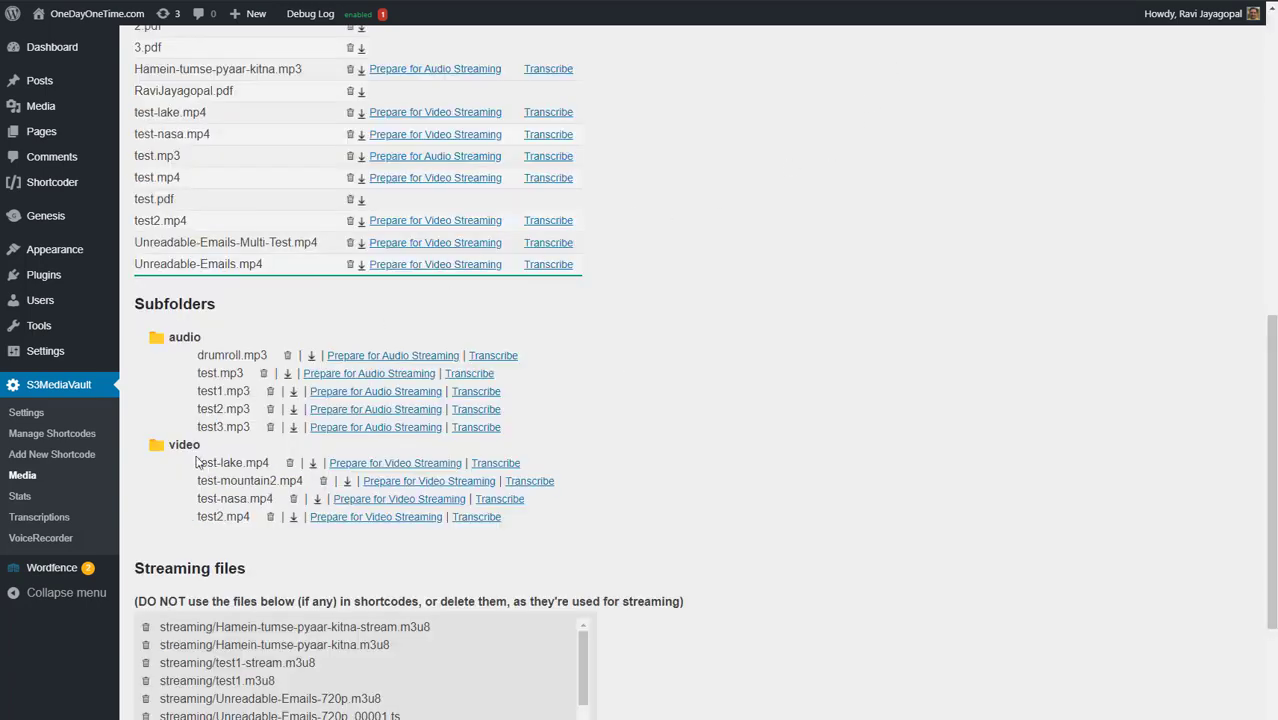
left_click_drag(197, 458, 296, 522)
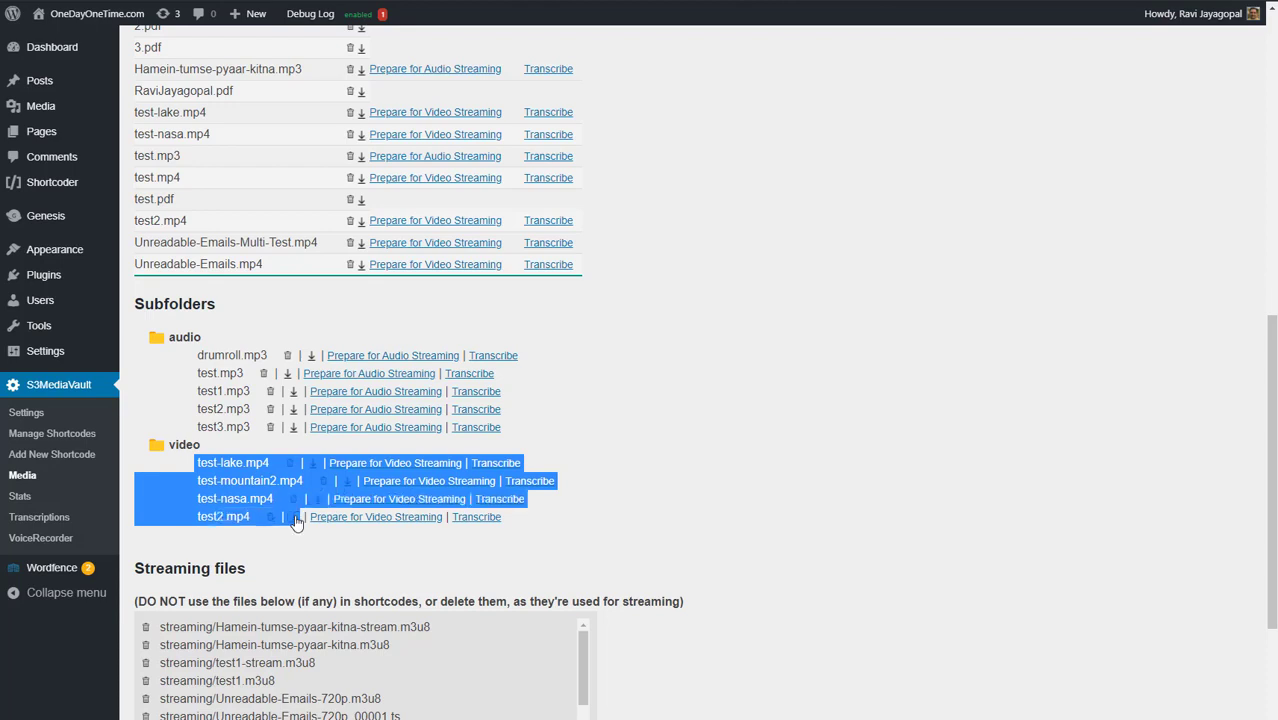
left_click(836, 399)
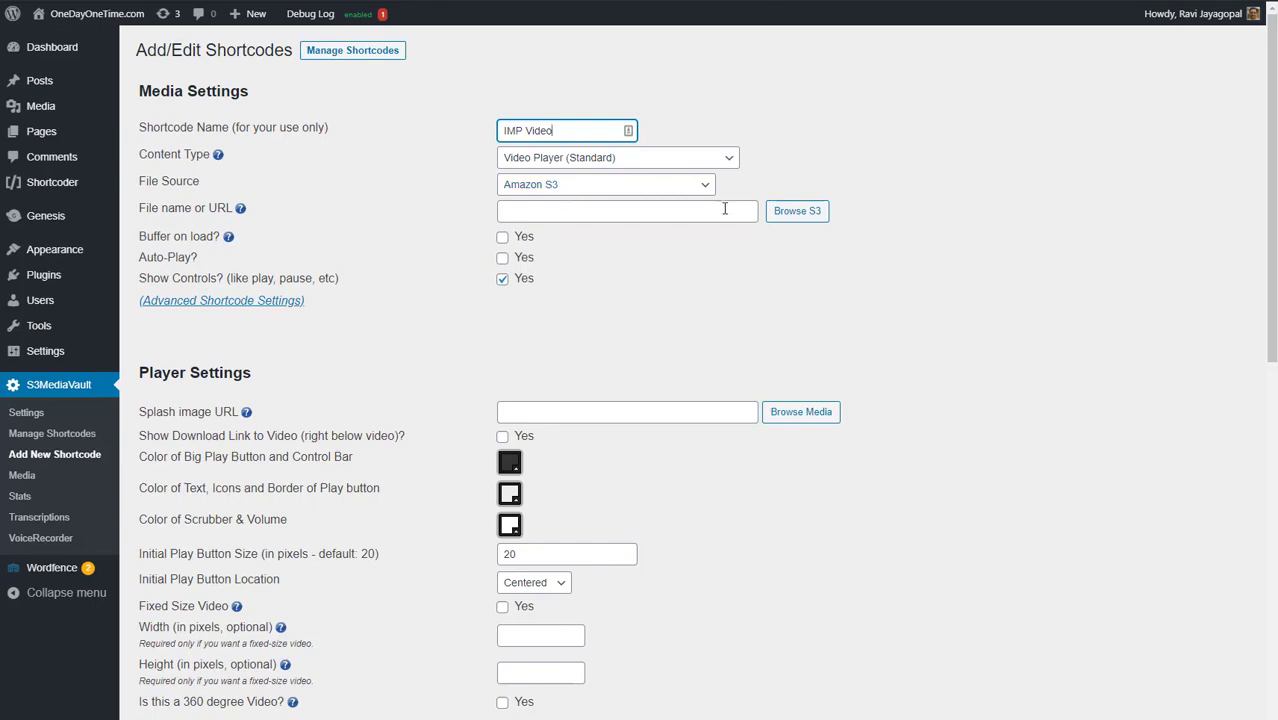
Show the IMP Video shortcode's advanced settings and point out the optional Different Main Bucket or Sub-folder field
left_click(962, 184)
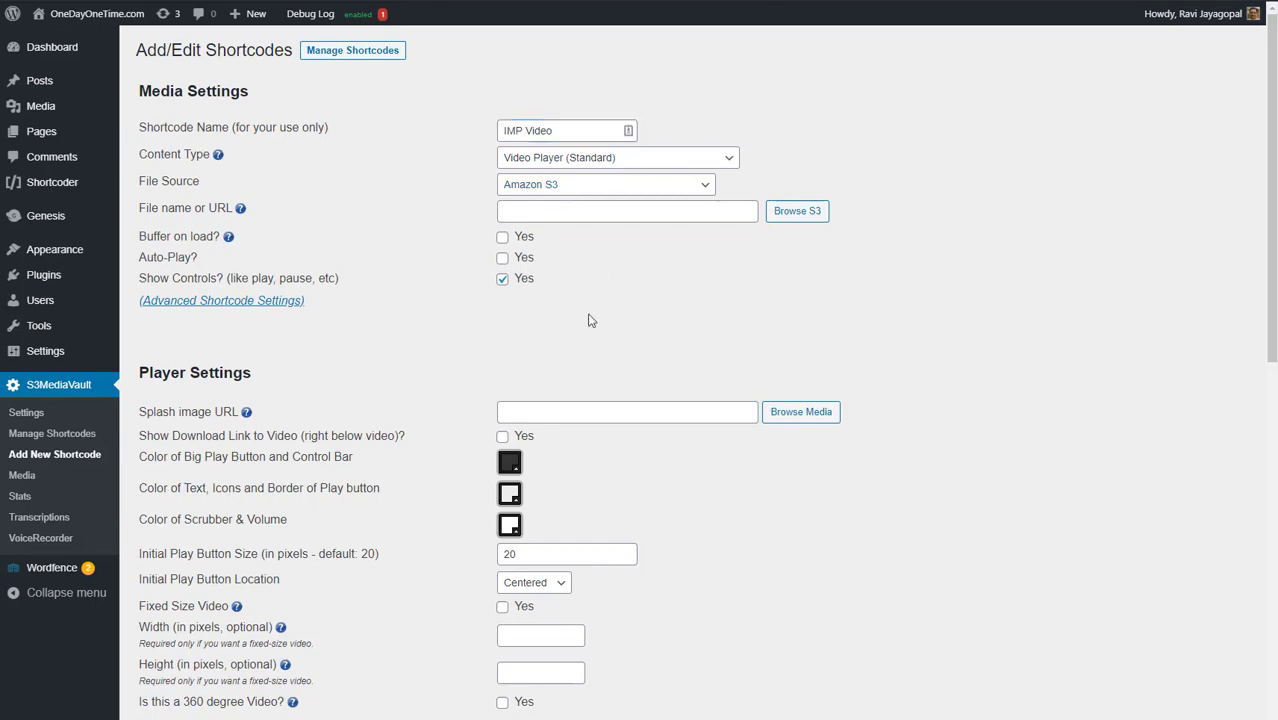
scroll(612, 362, "down", 5)
scroll(565, 557, "up", 5)
left_click(200, 301)
left_click(529, 380)
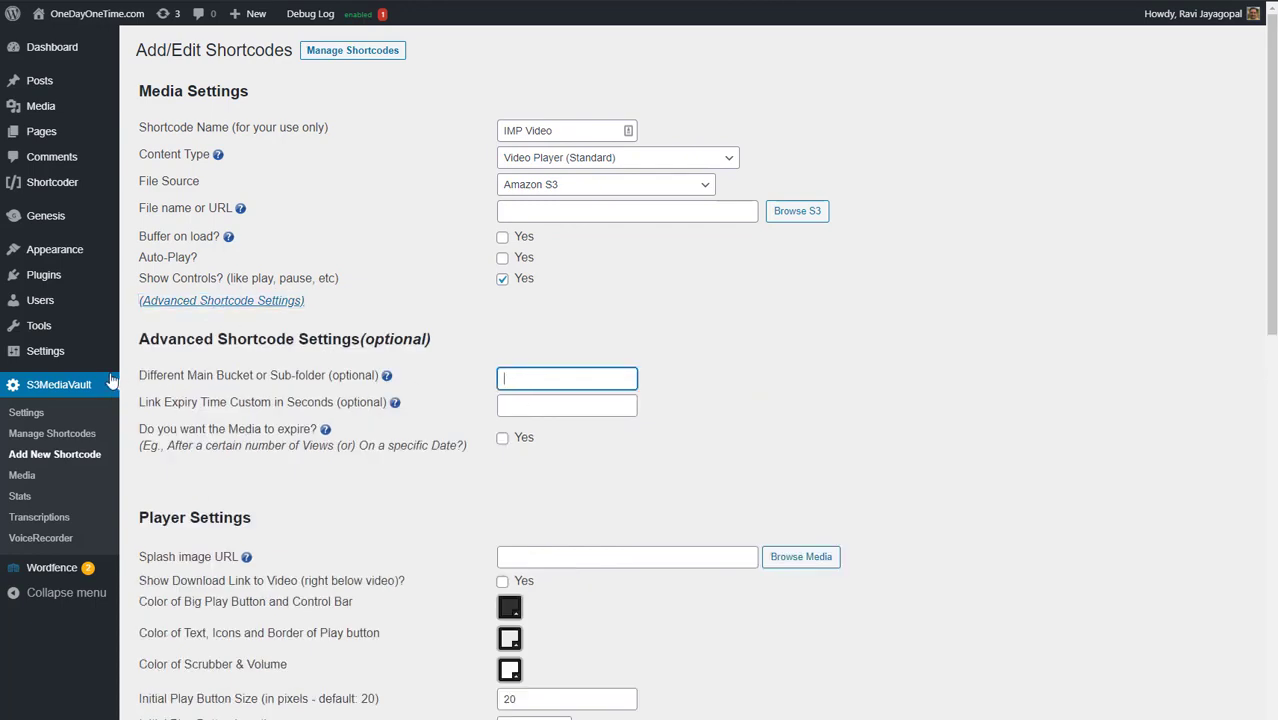
left_click_drag(110, 384, 350, 375)
left_click(544, 377)
Add the new IMP Video shortcode with the Video Player (Standard) content type
scroll(600, 356, "down", 5)
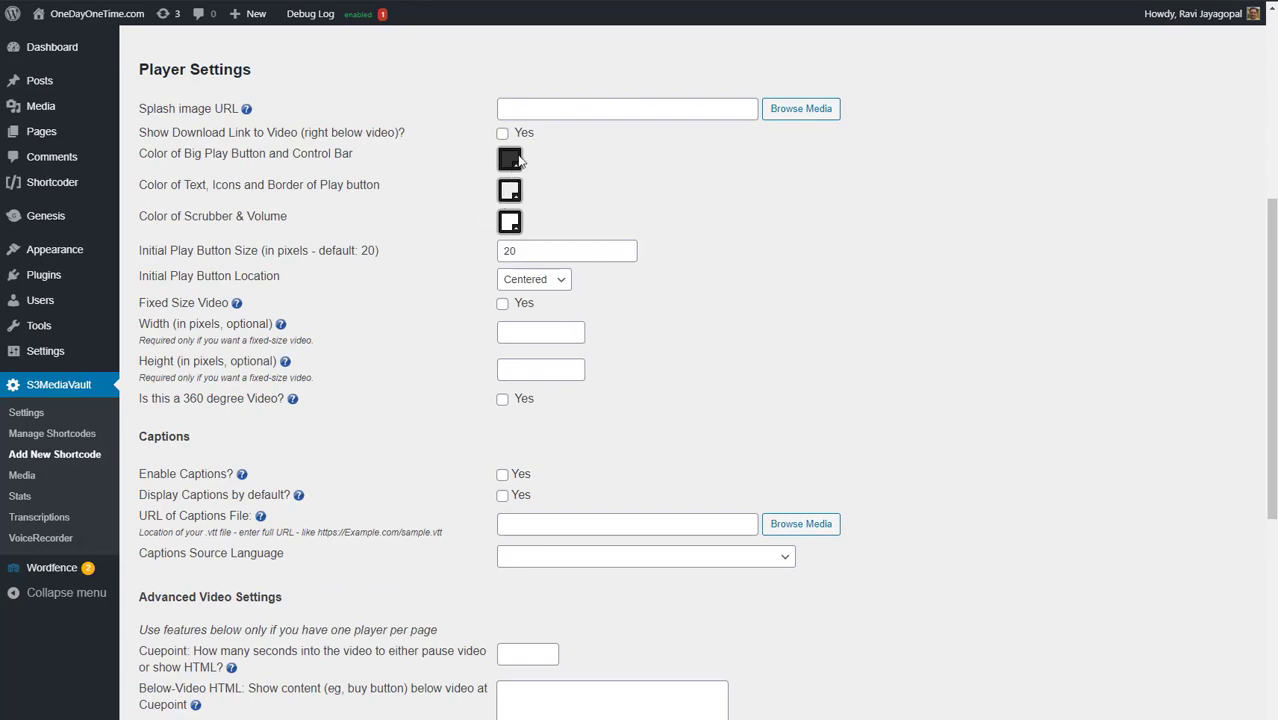
scroll(593, 317, "down", 6)
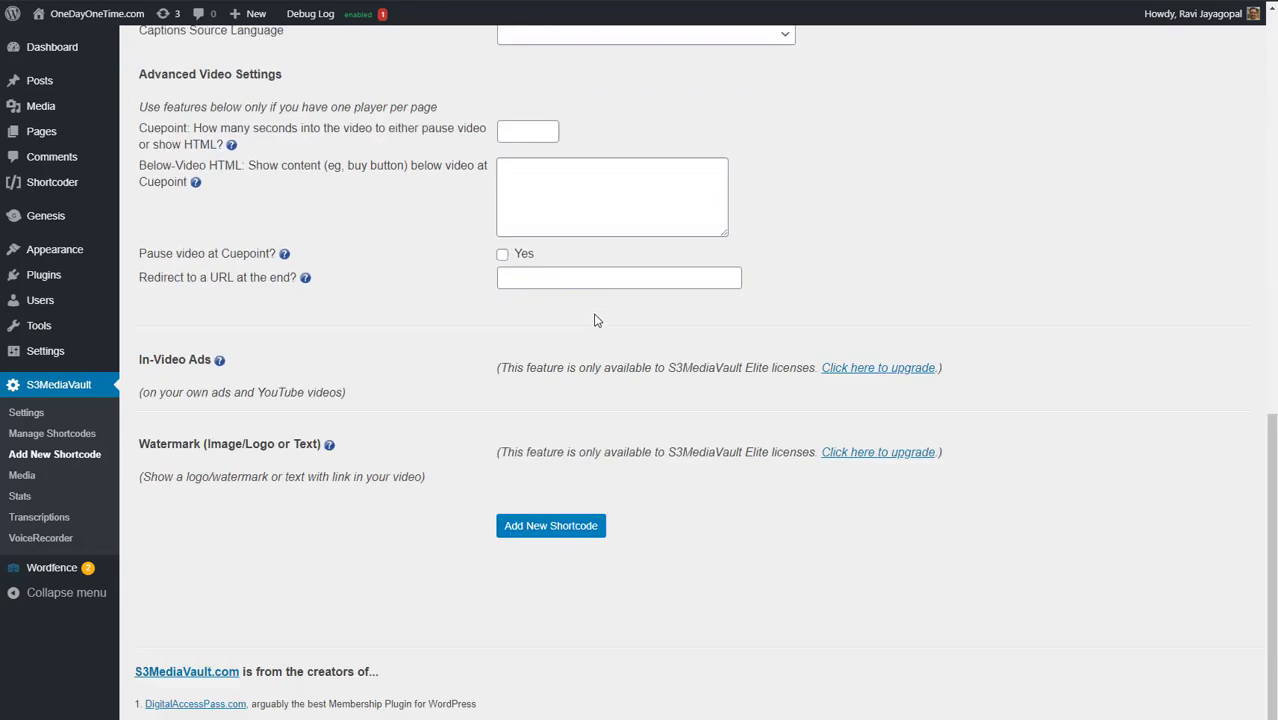
left_click(550, 452)
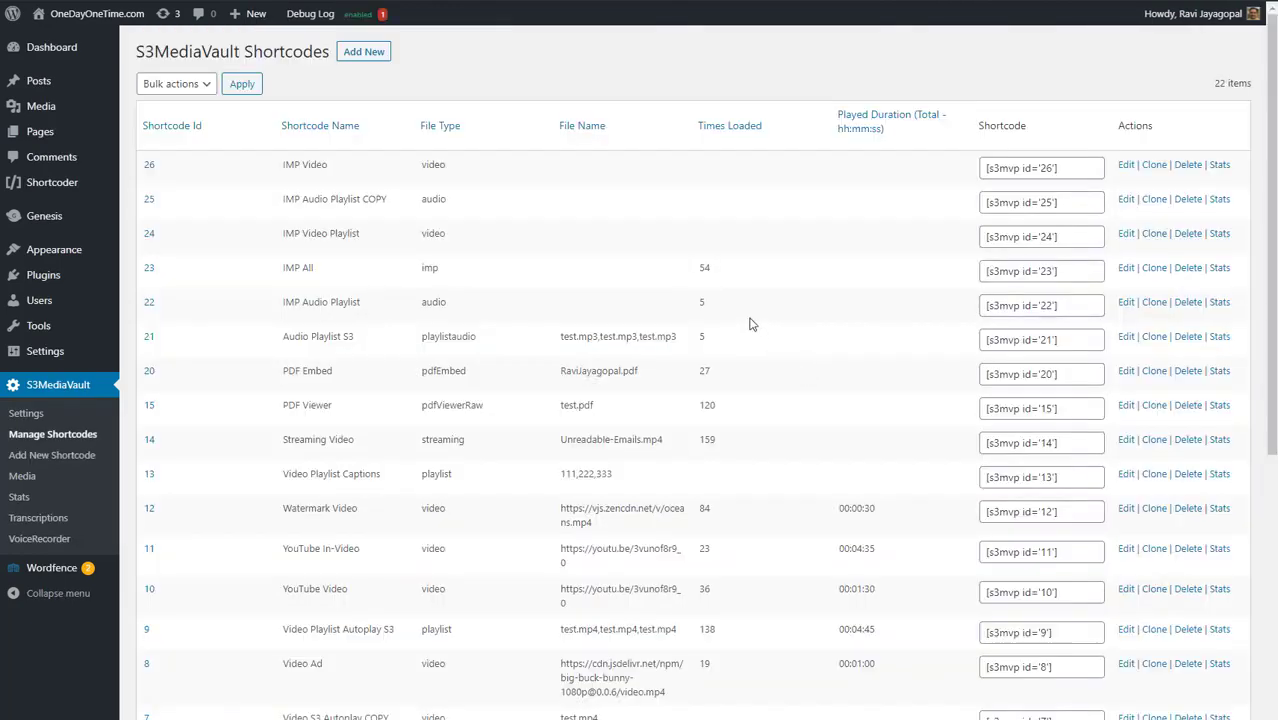
Copy the IMP Video shortcode and publish the post IMP Video 26 with [s3mvp id='26'] in its shortcode block
left_click(1030, 167)
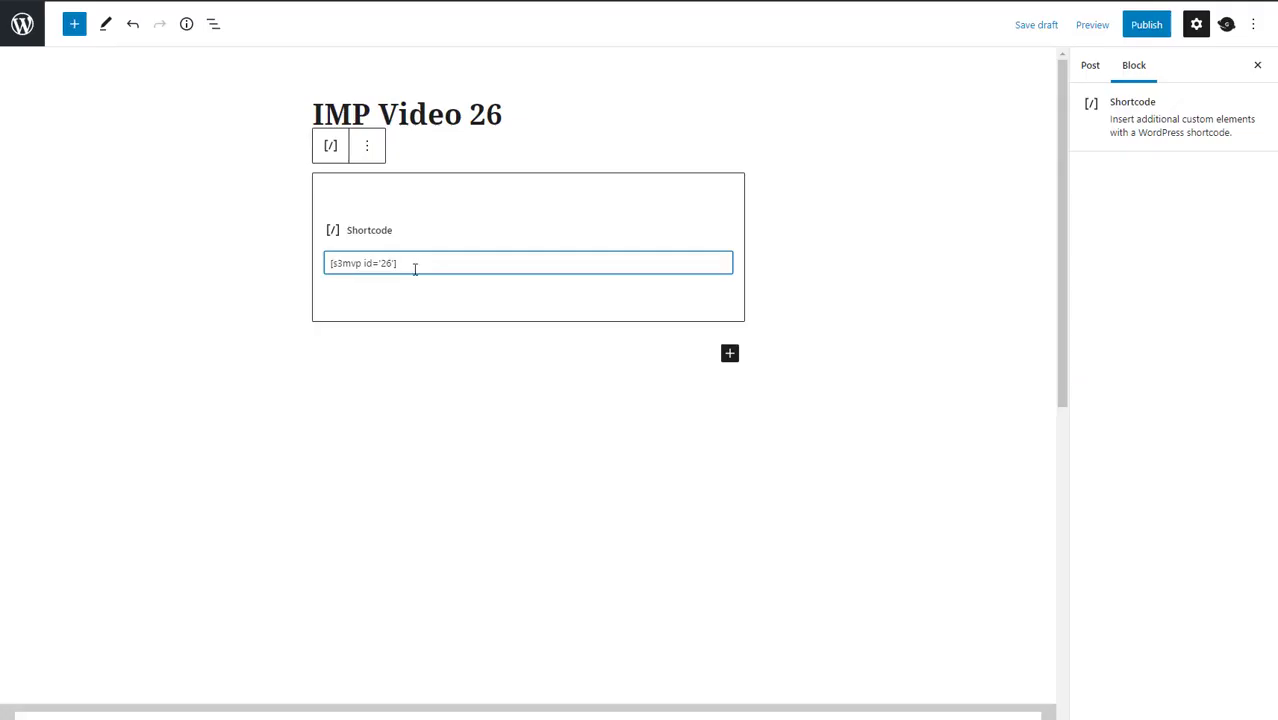
left_click_drag(414, 270, 248, 276)
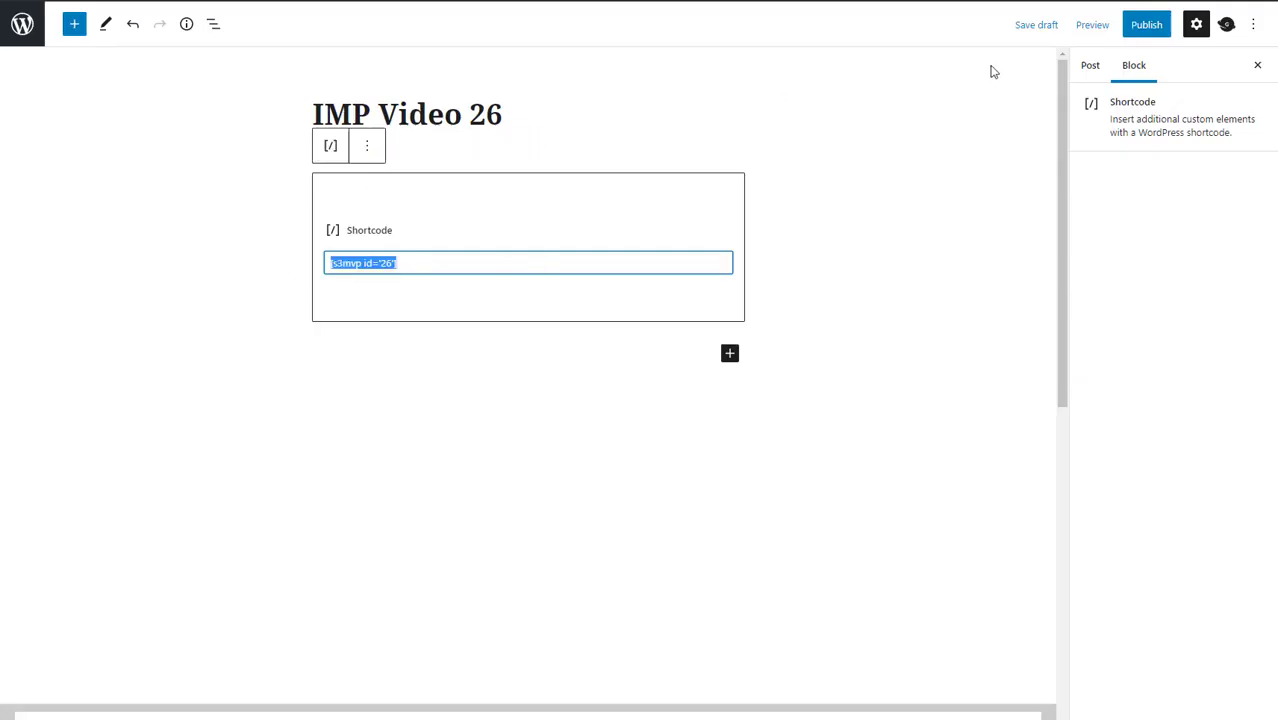
left_click(1148, 28)
left_click(1152, 30)
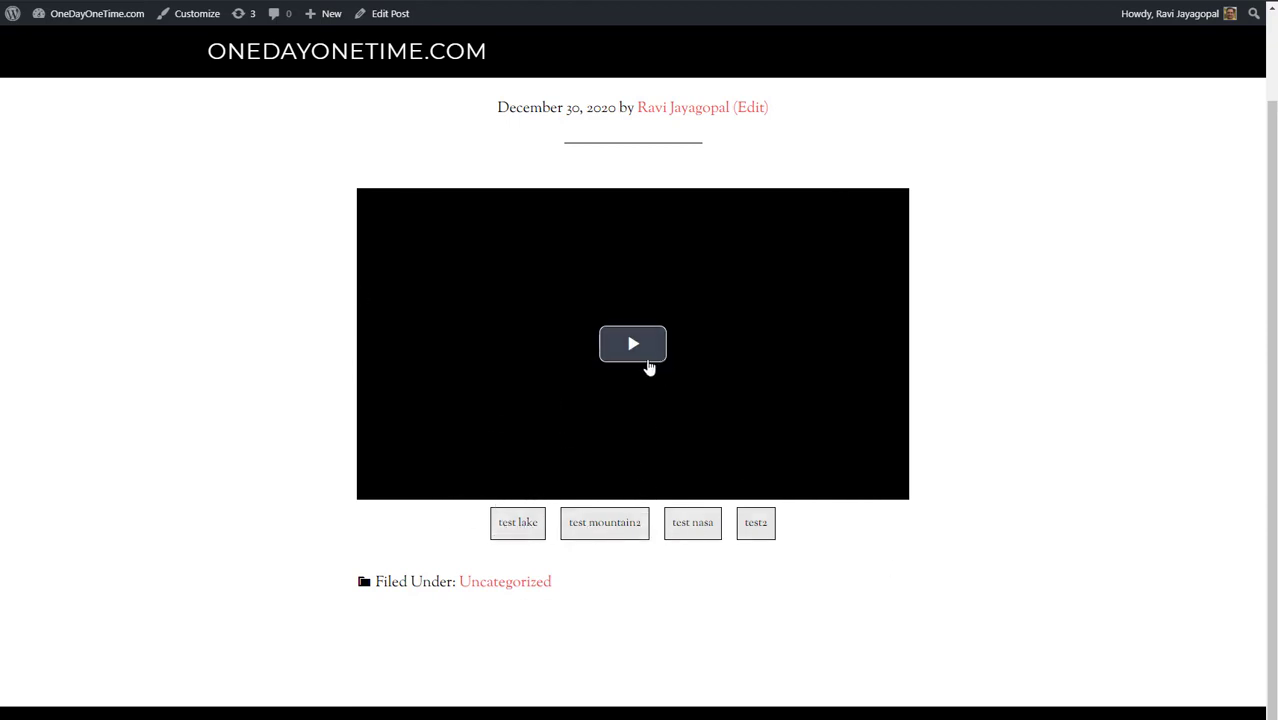
Play the published post's video playlist, switching from test lake to test mountain2 and test nasa
left_click(650, 365)
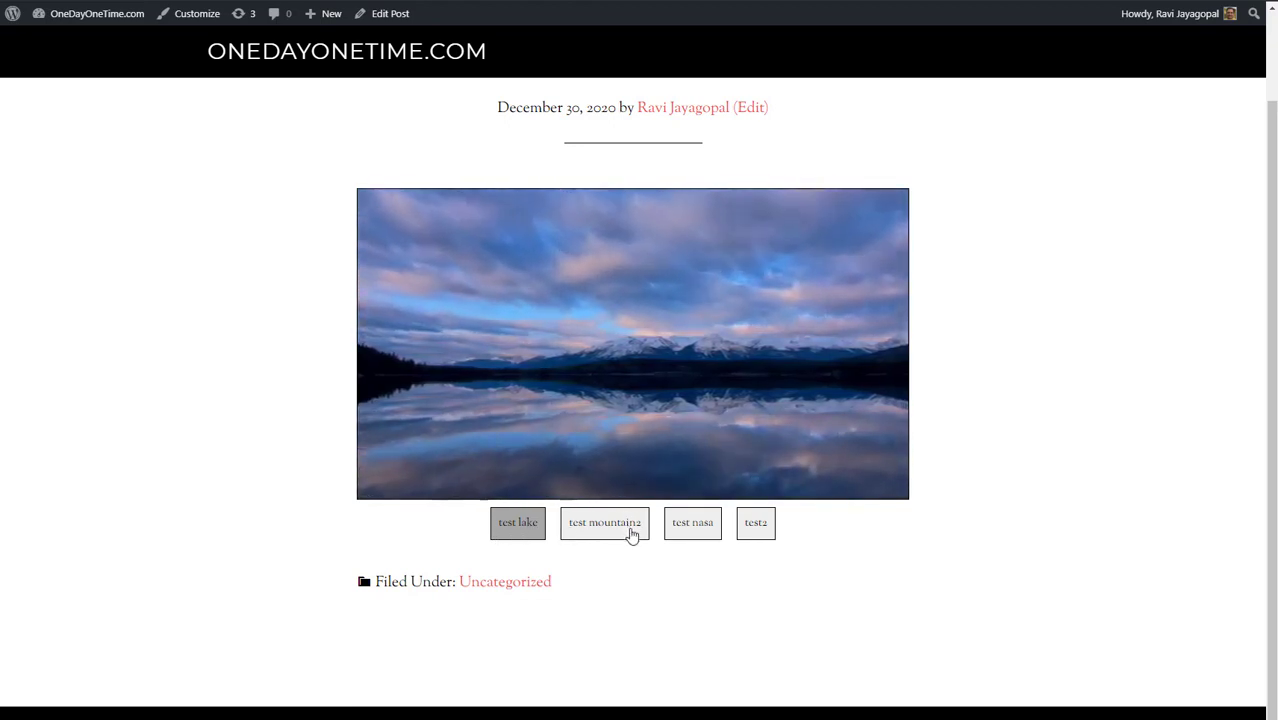
mouse_move(578, 492)
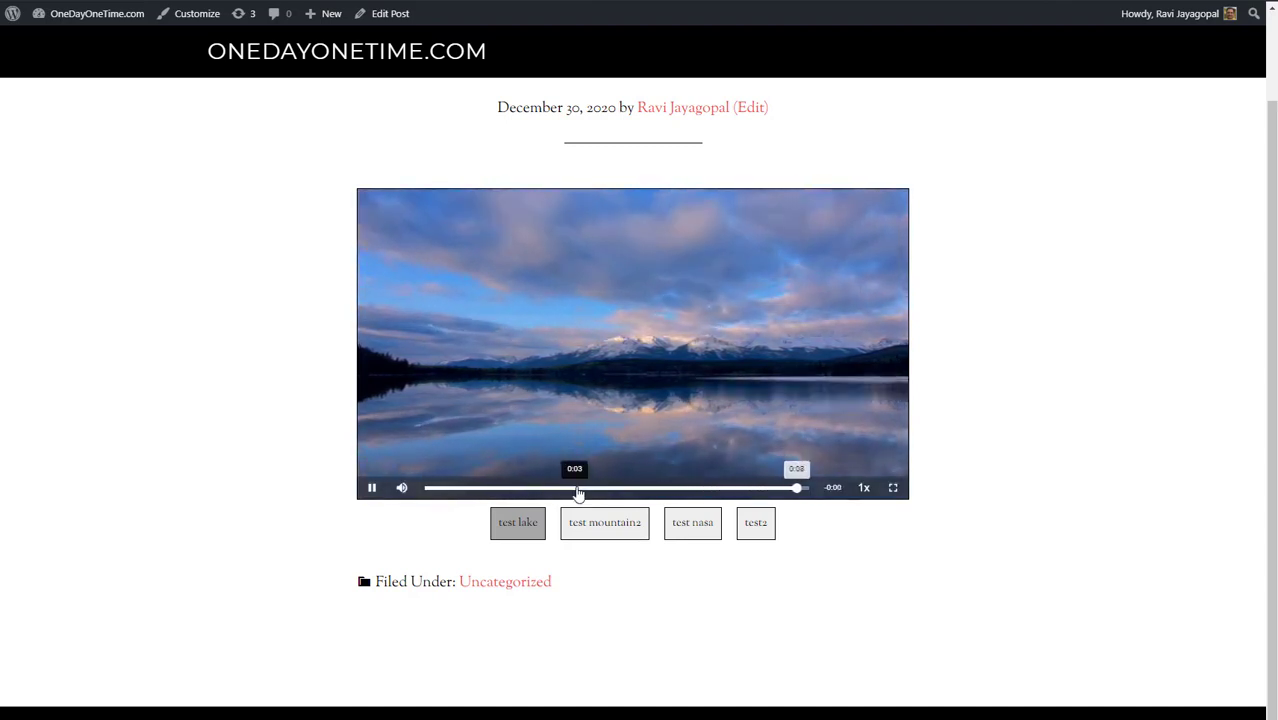
left_click(605, 525)
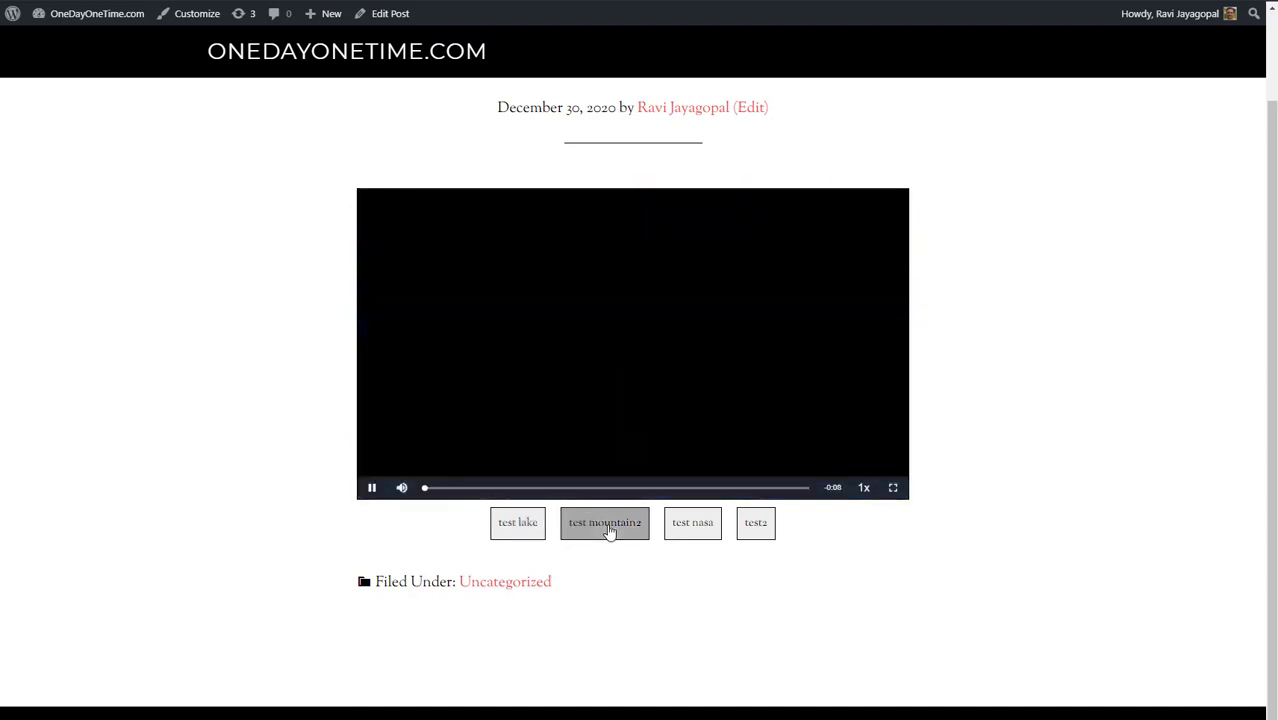
left_click(710, 527)
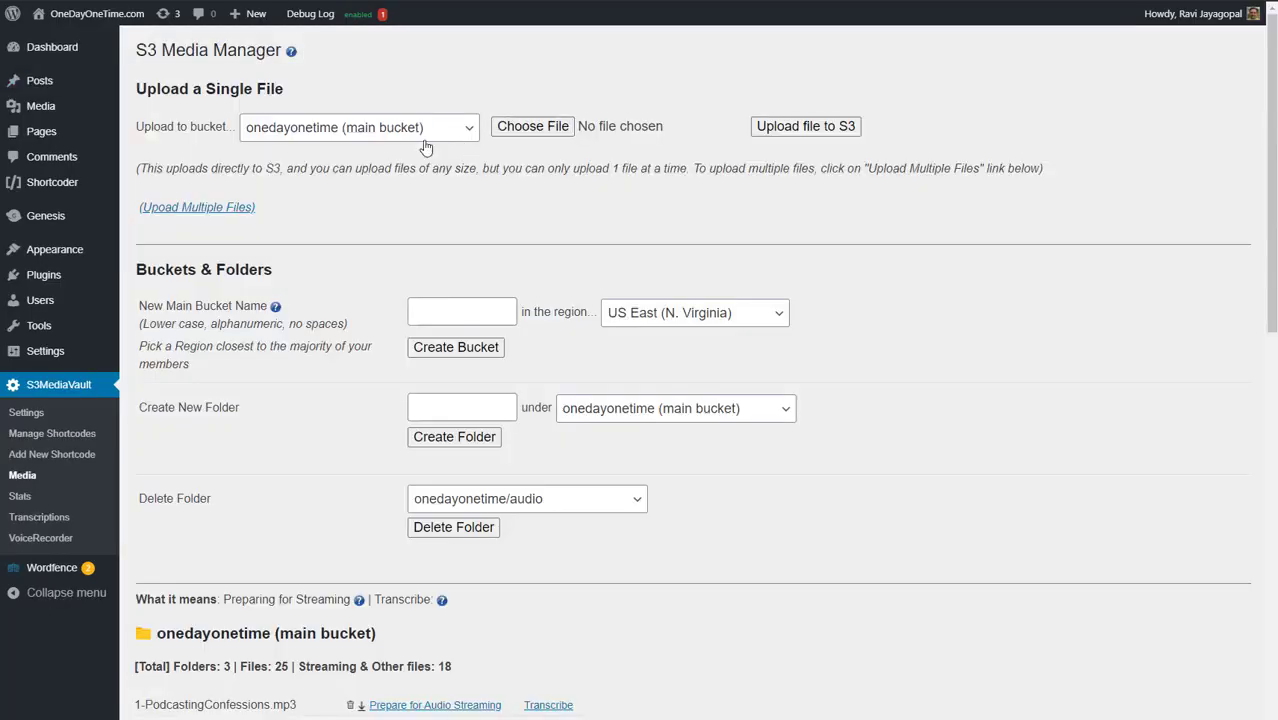
Upload the single file no-encrypt.mp4 to onedayonetime/video in the S3 Media Manager
left_click(421, 137)
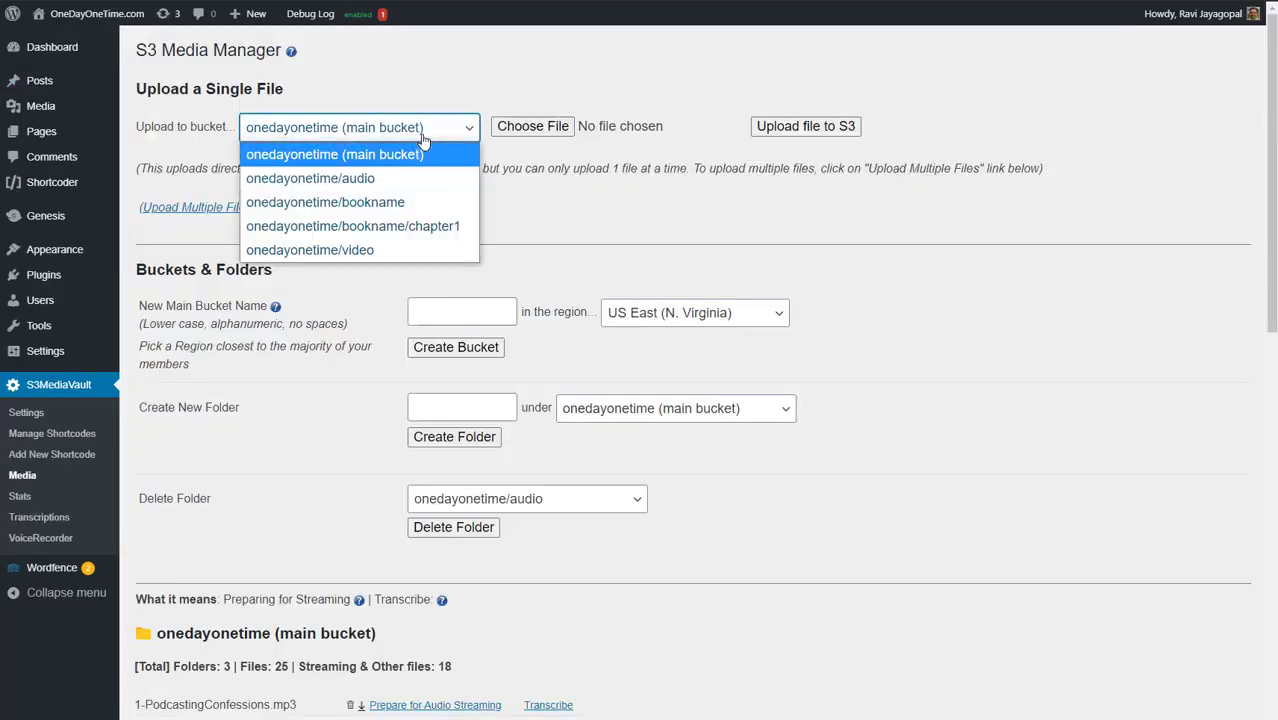
left_click(392, 251)
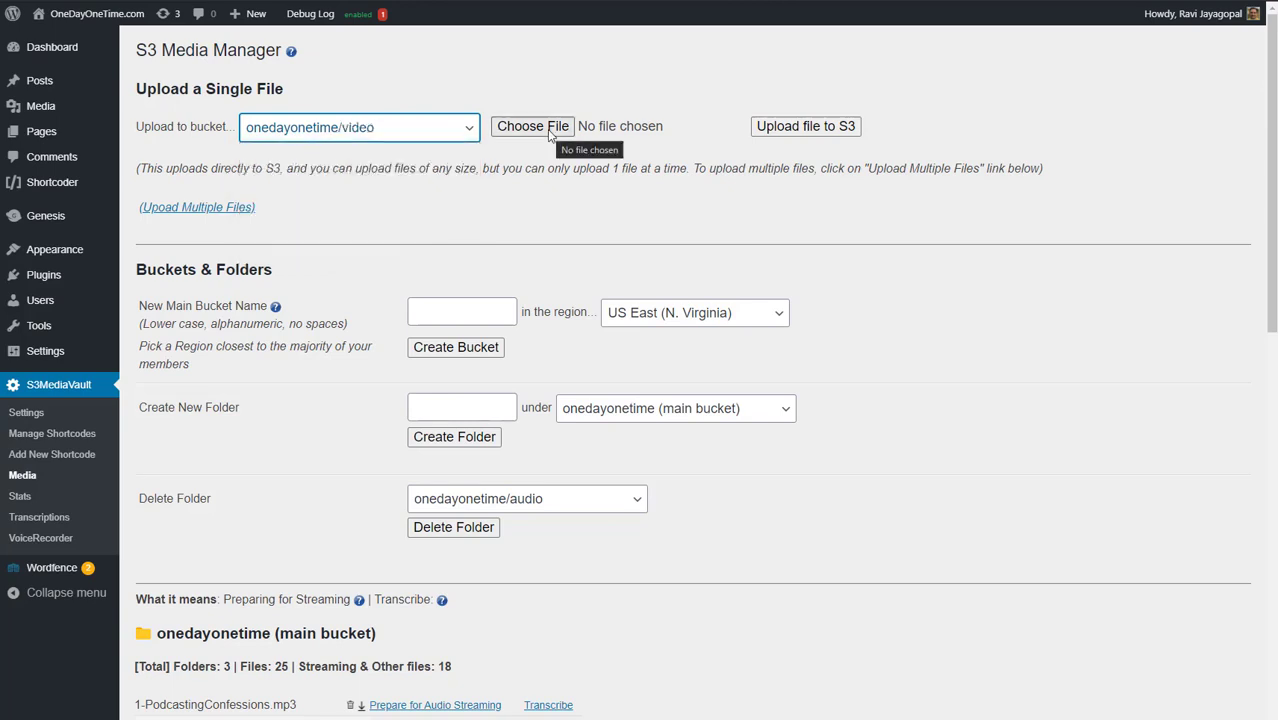
left_click(548, 135)
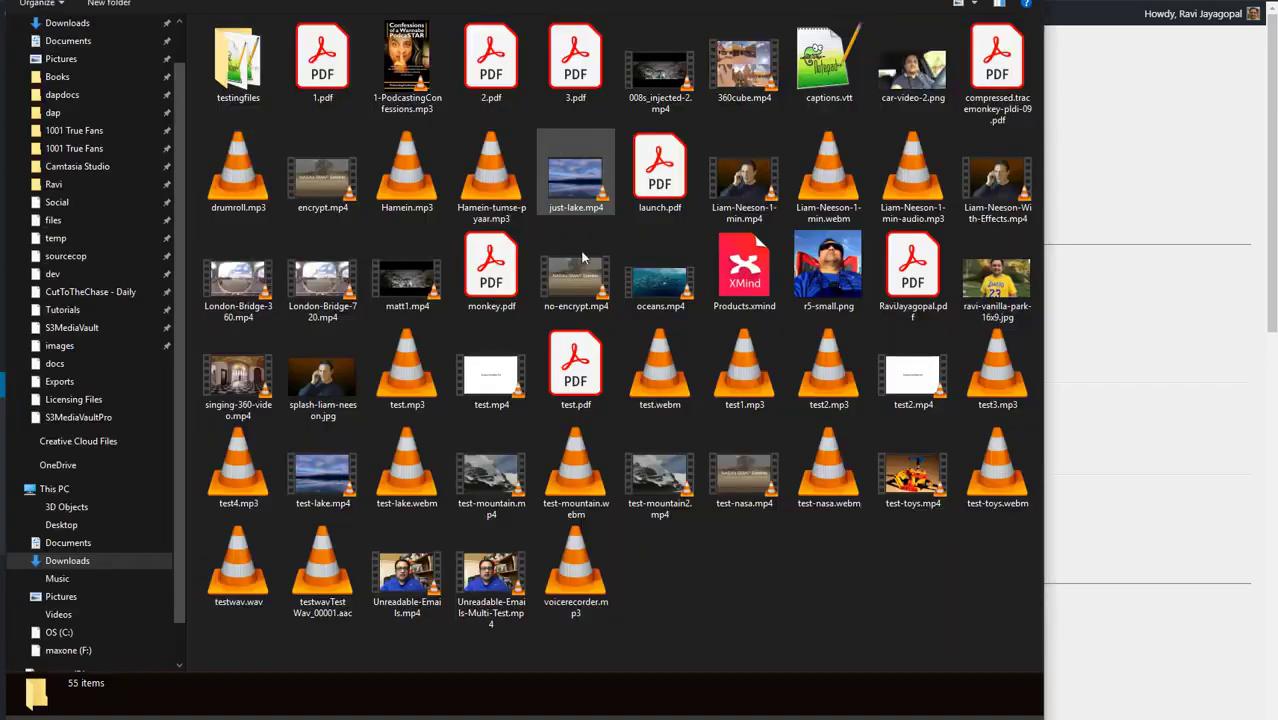
double_click(593, 290)
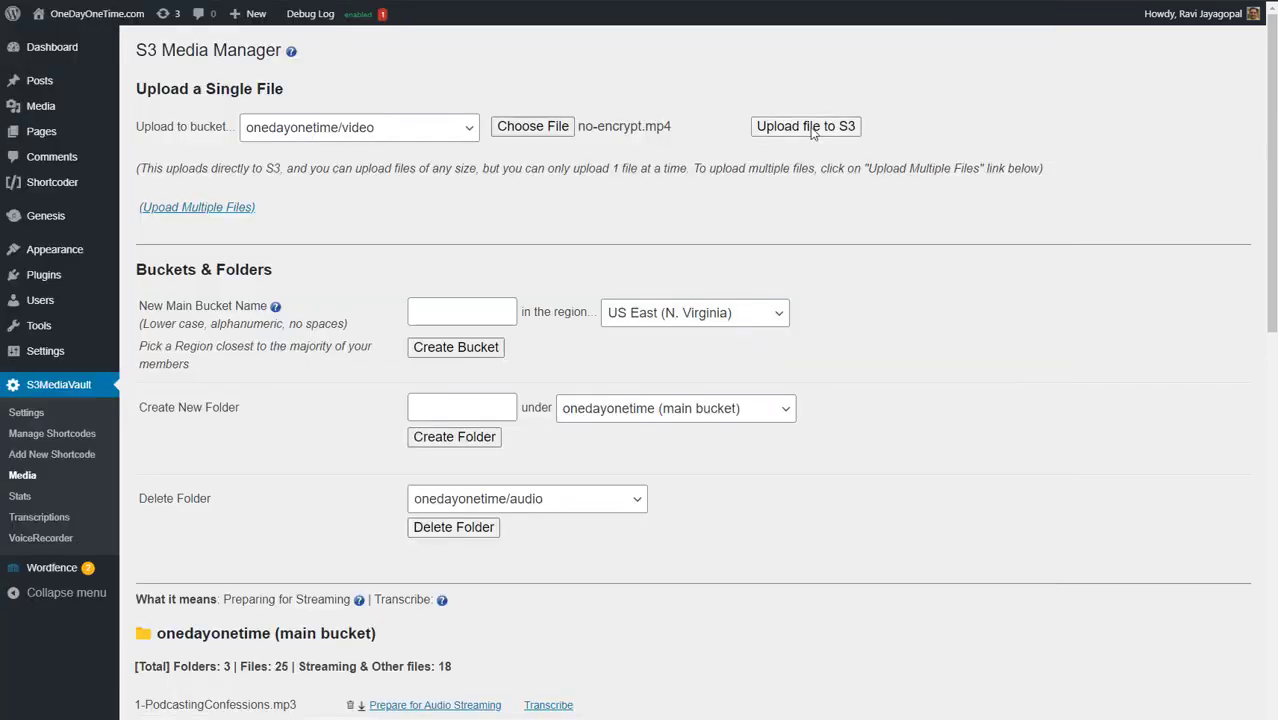
left_click(812, 130)
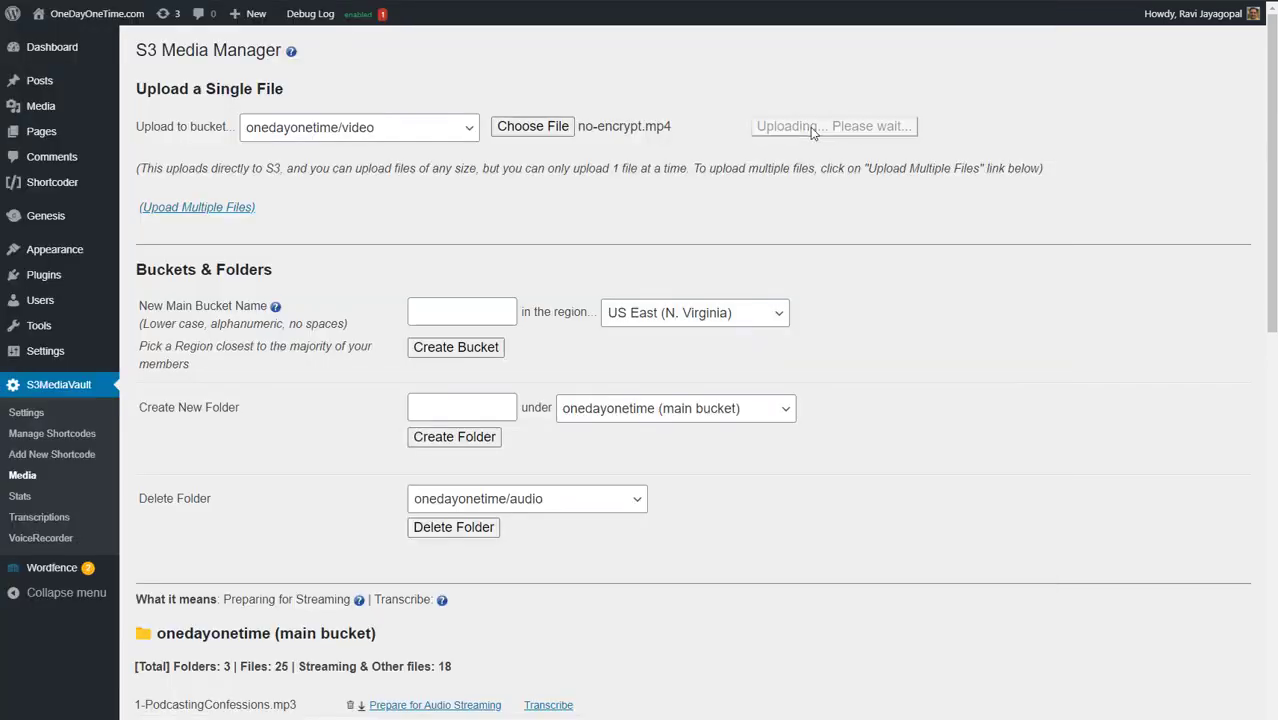
Check for no-encrypt.mp4 in the video subfolder and reload the published post to refresh its playlist
left_click_drag(310, 80, 412, 80)
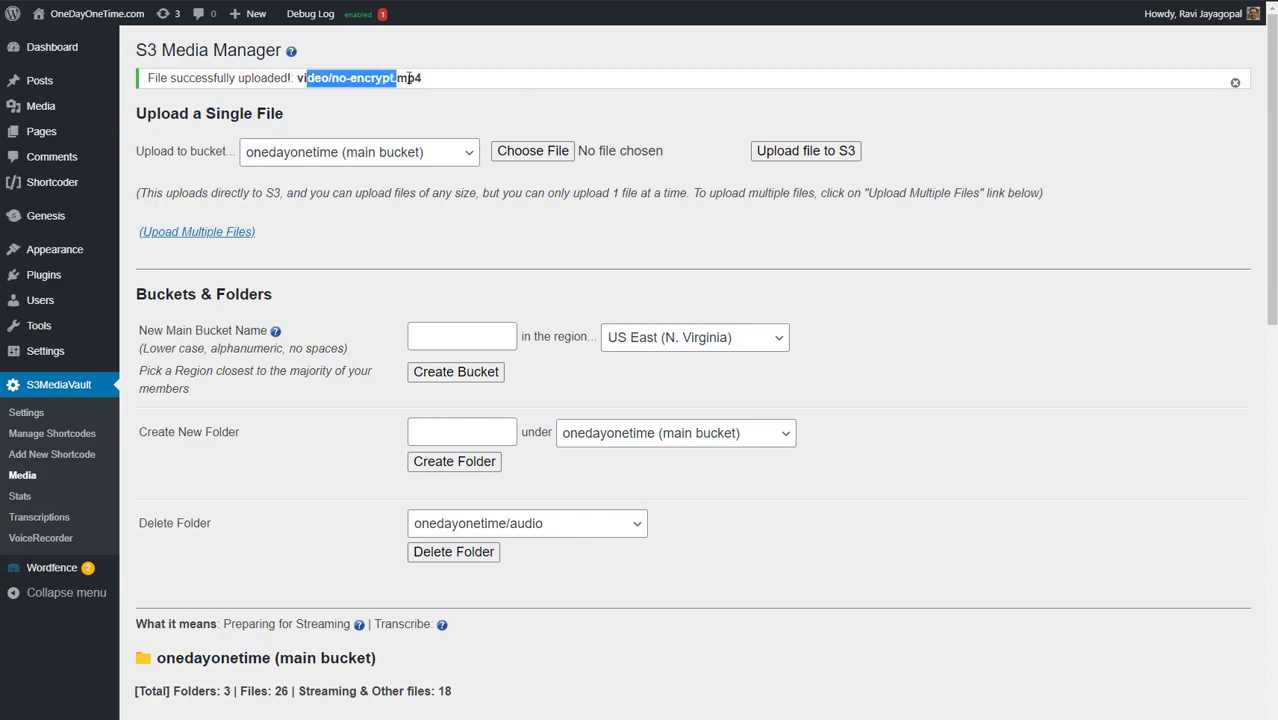
scroll(695, 246, "down", 5)
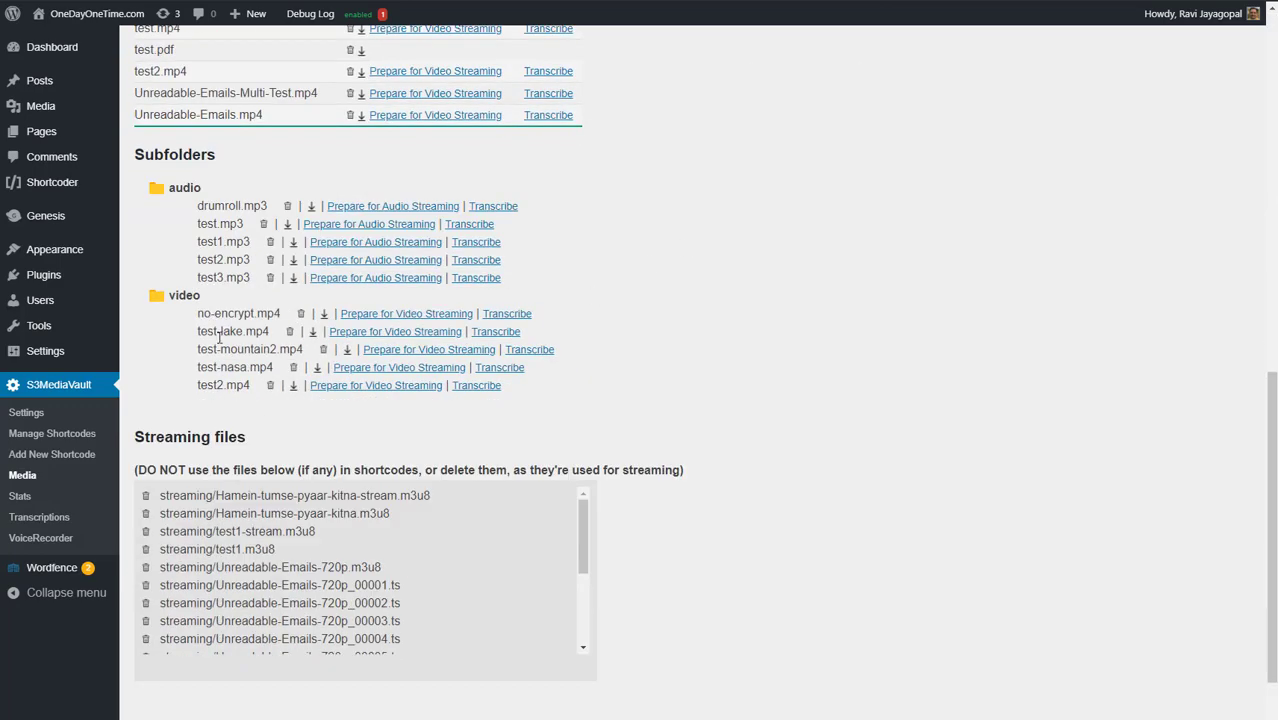
left_click_drag(197, 313, 285, 312)
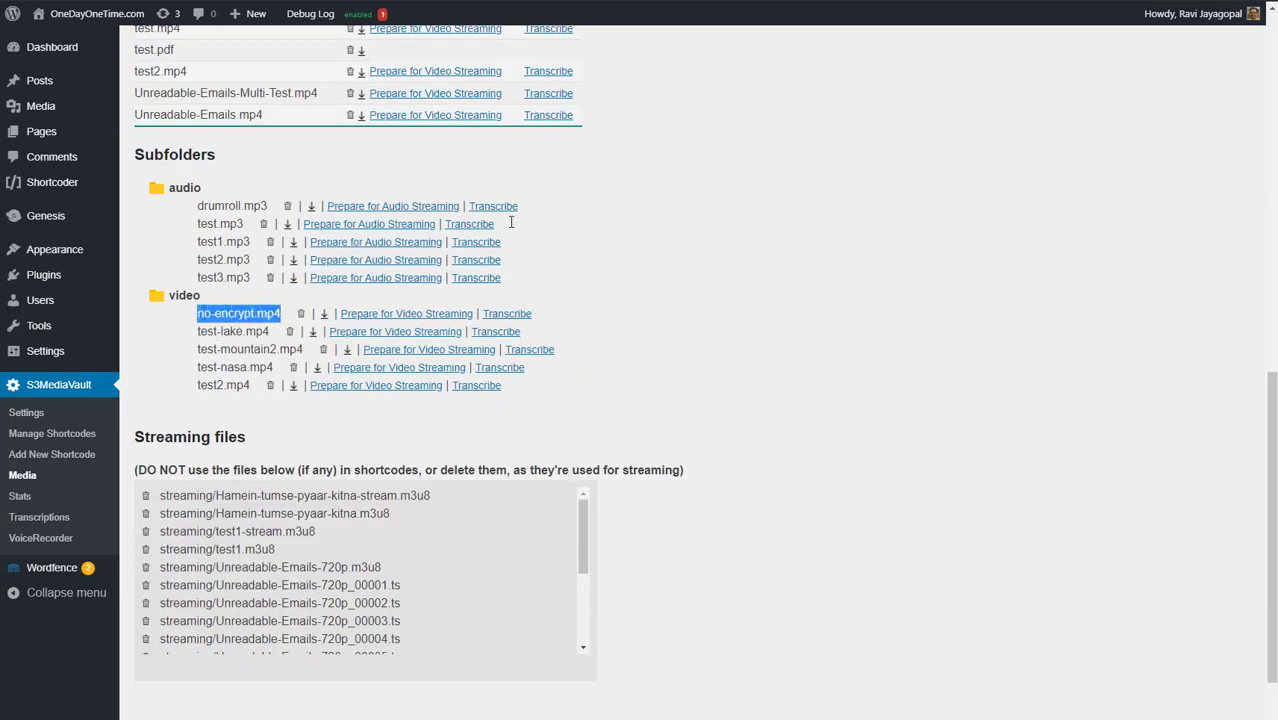
key("ctrl+Tab")
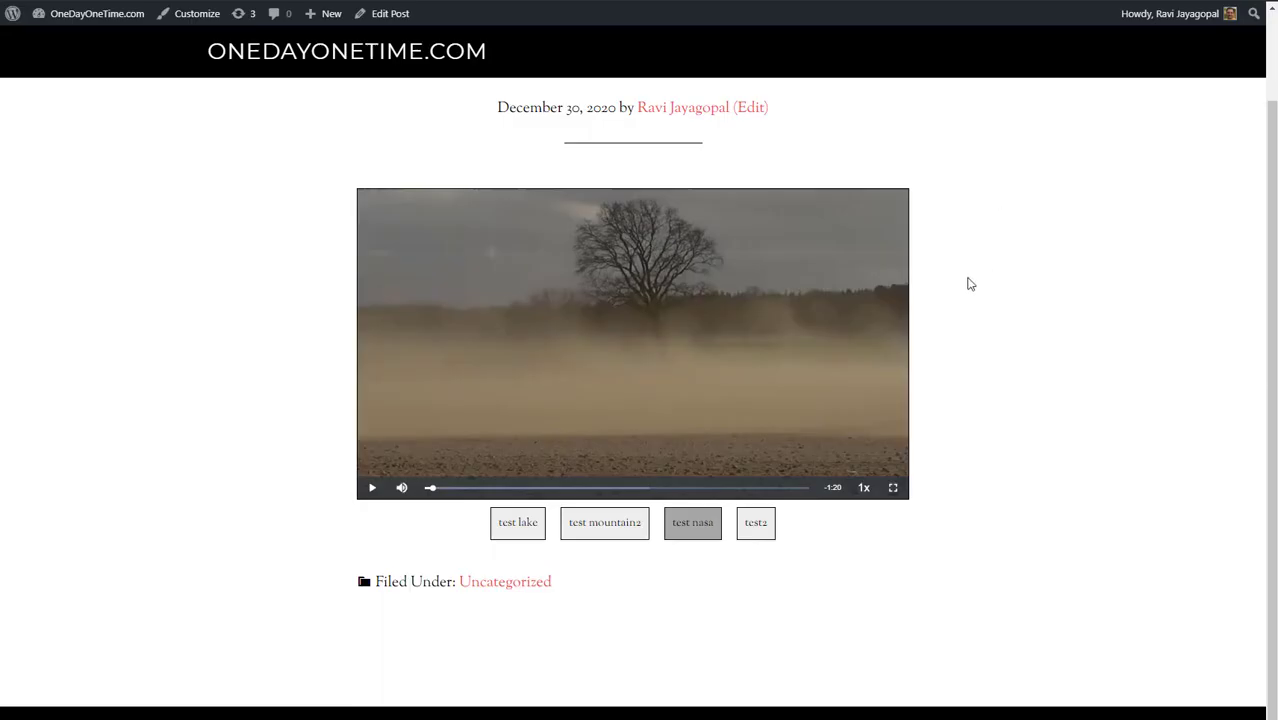
key("F5")
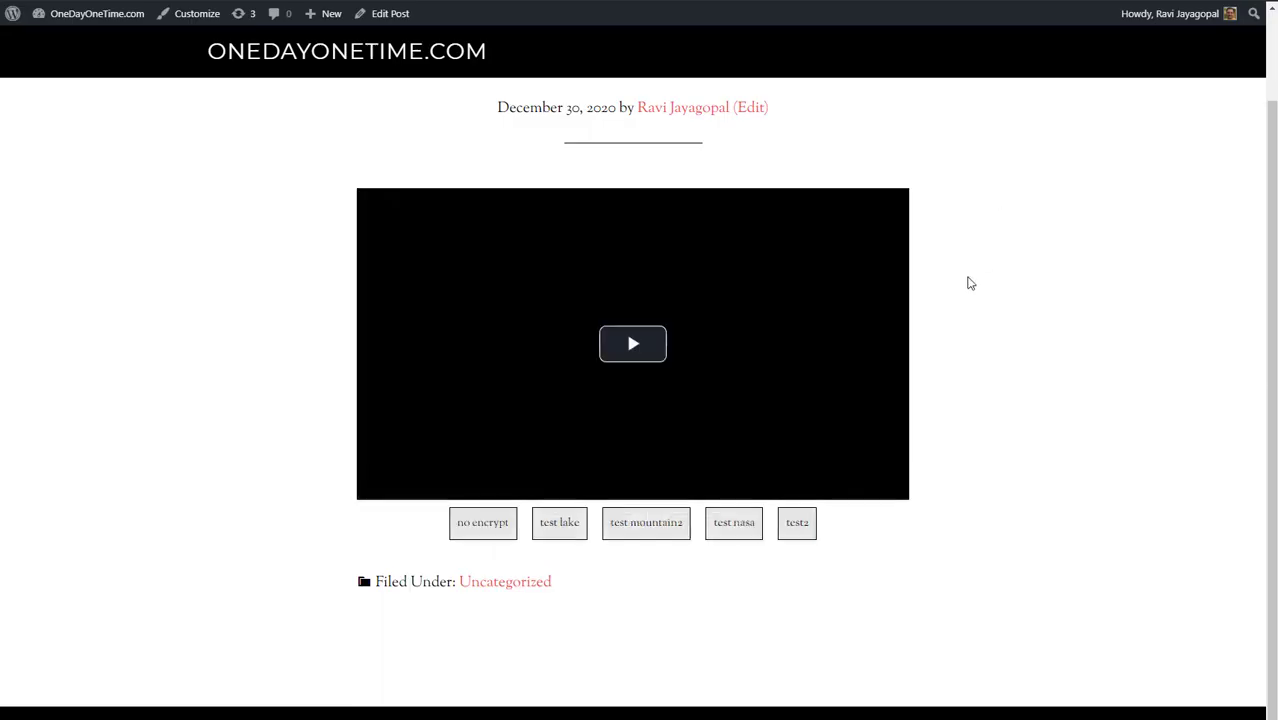